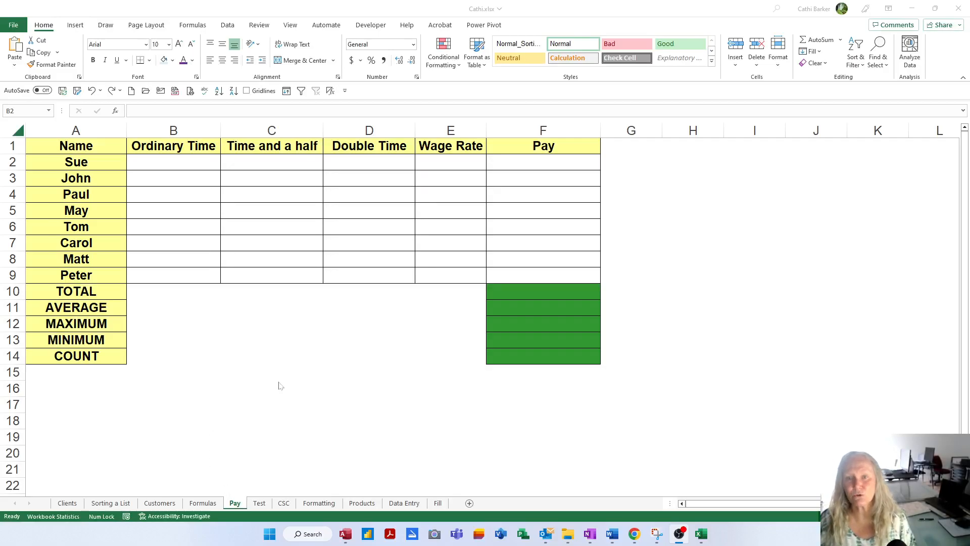
Fill the Ordinary Time cells B2:B9 with 40 in a single entry.
{"action": "left_click_drag", "start_coordinate": [207, 162], "coordinate": [199, 275]}
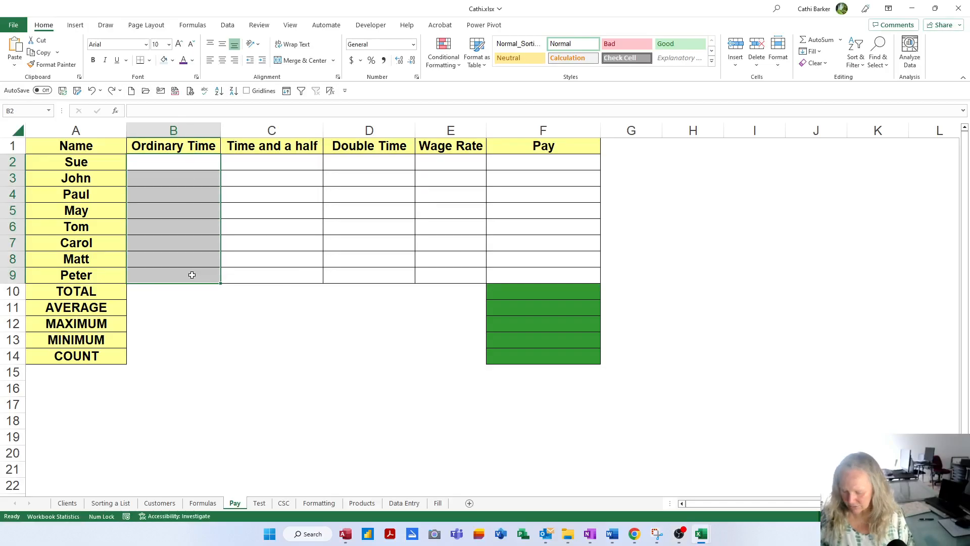
{"action": "type", "text": "40"}
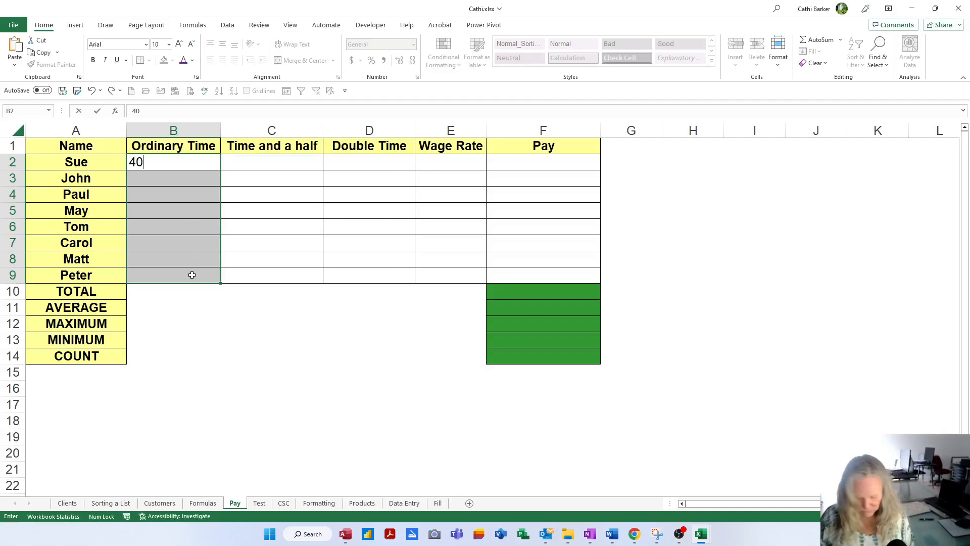
{"action": "key", "text": "ctrl+Return"}
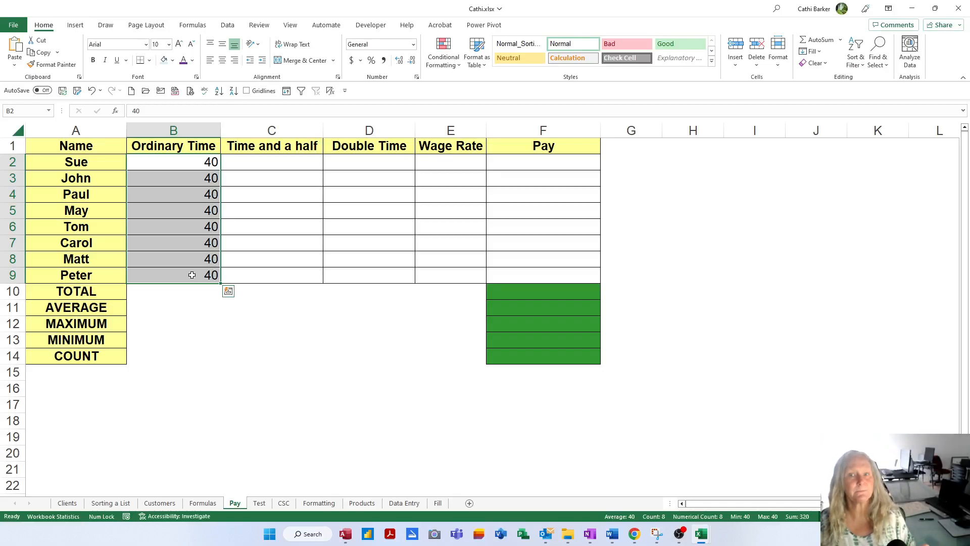
Fill the Time and a half and Double Time cells C2:D9 with 0 in a single entry.
{"action": "left_click_drag", "start_coordinate": [267, 162], "coordinate": [357, 282]}
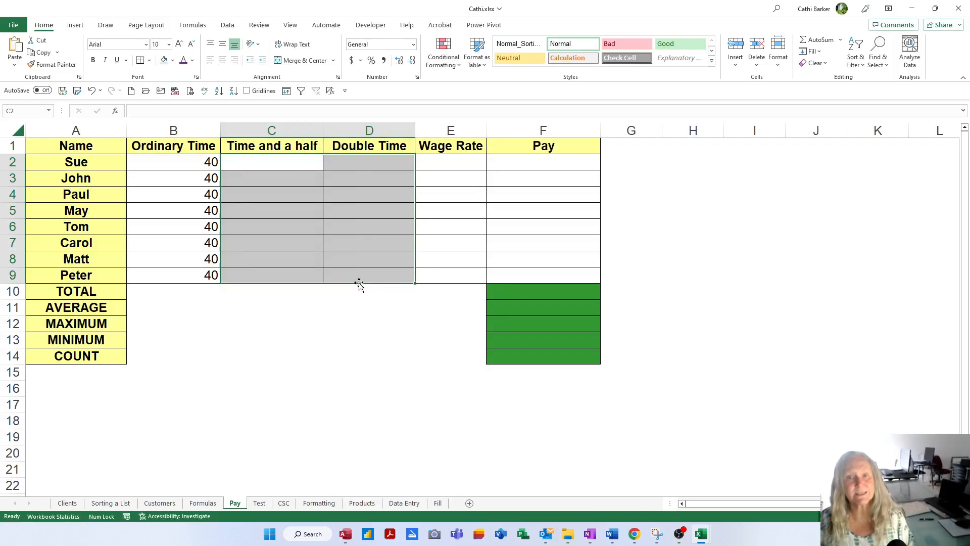
{"action": "type", "text": "0"}
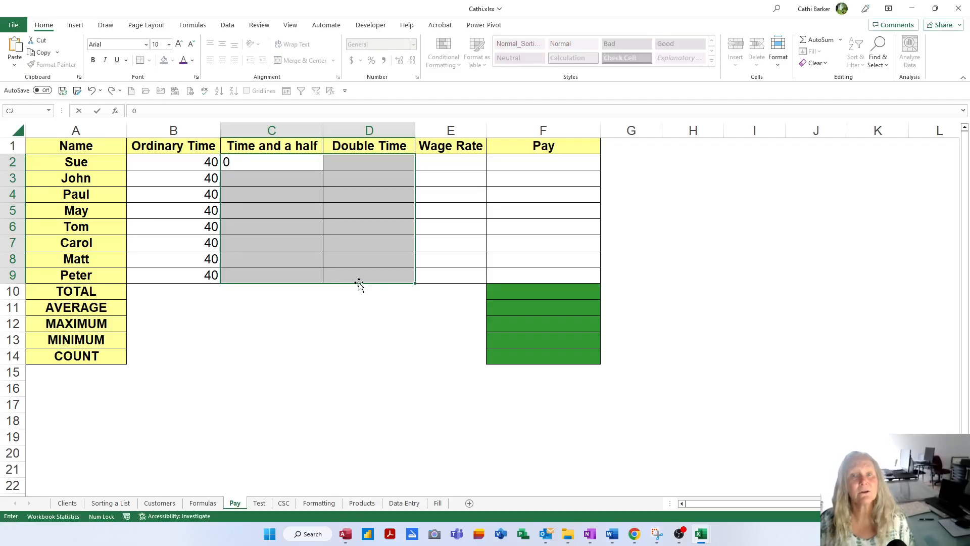
{"action": "key", "text": "ctrl+Return"}
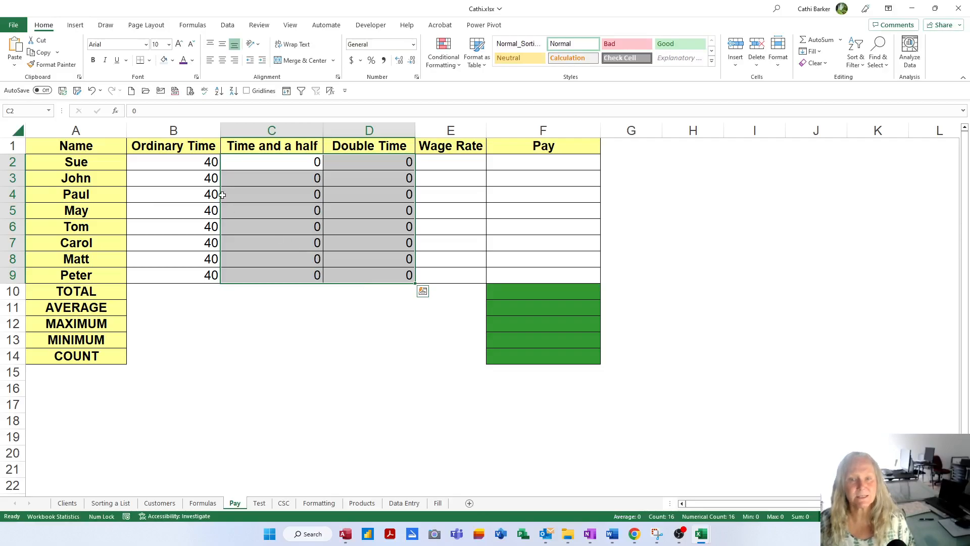
Change the Ordinary Time hours to 39 in B2, 38 in B4 and 30 in B5.
{"action": "left_click", "coordinate": [207, 167]}
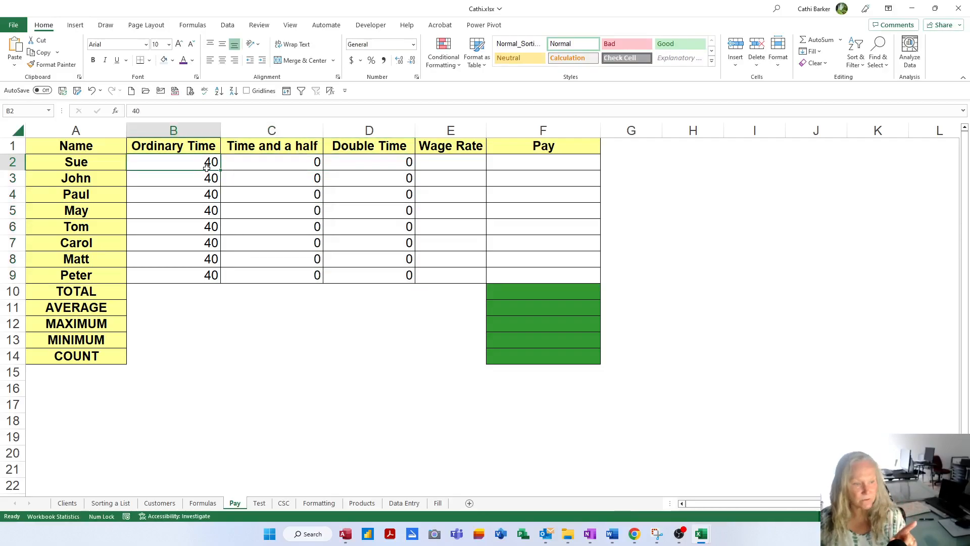
{"action": "type", "text": "39"}
{"action": "key", "text": "Return"}
{"action": "key", "text": "Return"}
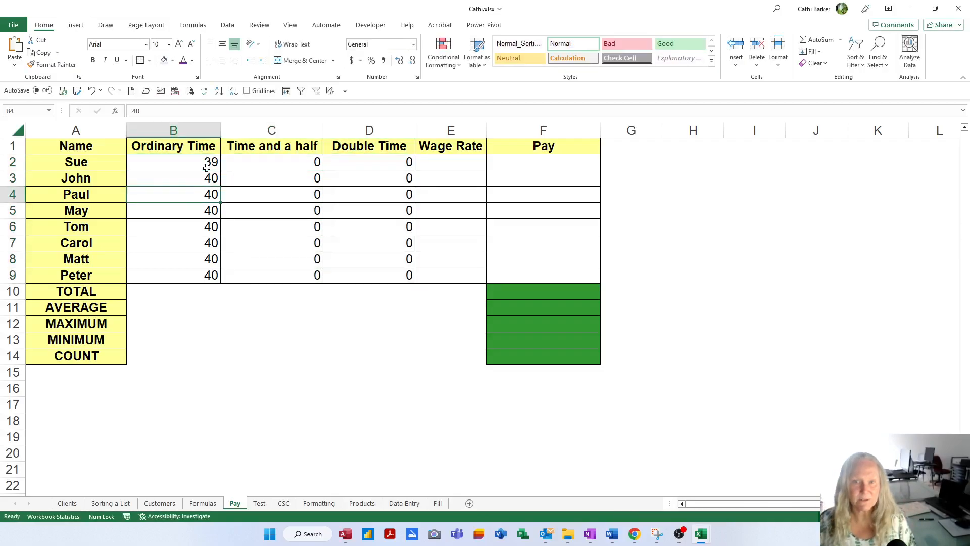
{"action": "type", "text": "38"}
{"action": "key", "text": "Return"}
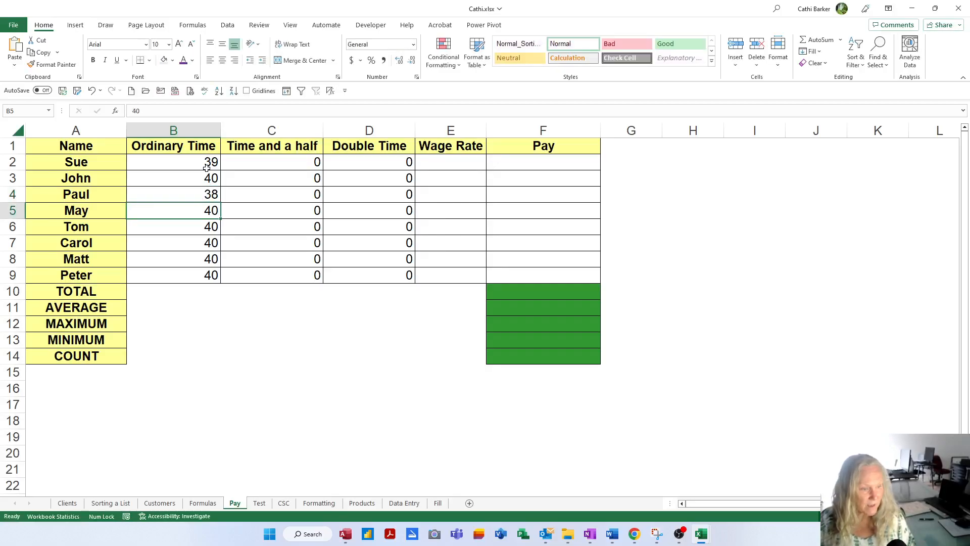
{"action": "type", "text": "30"}
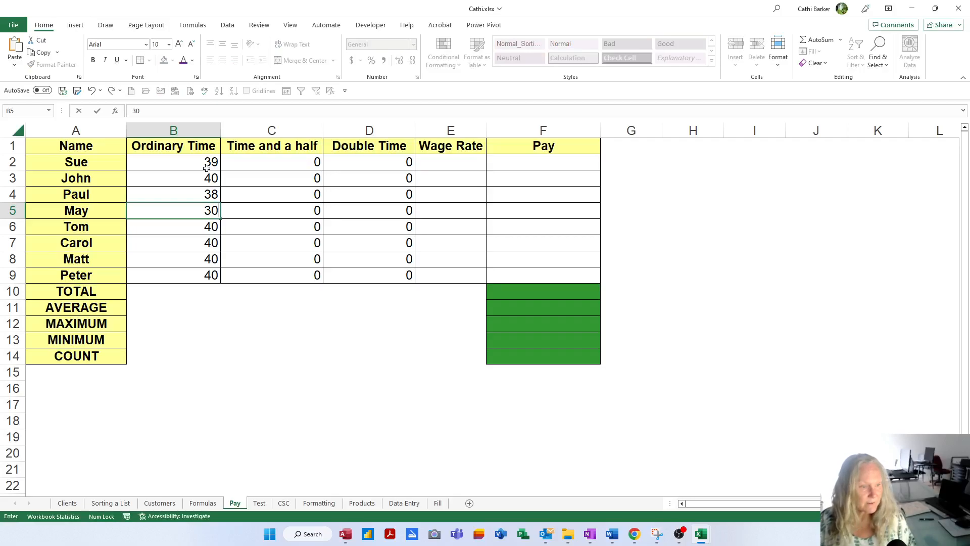
{"action": "key", "text": "Return"}
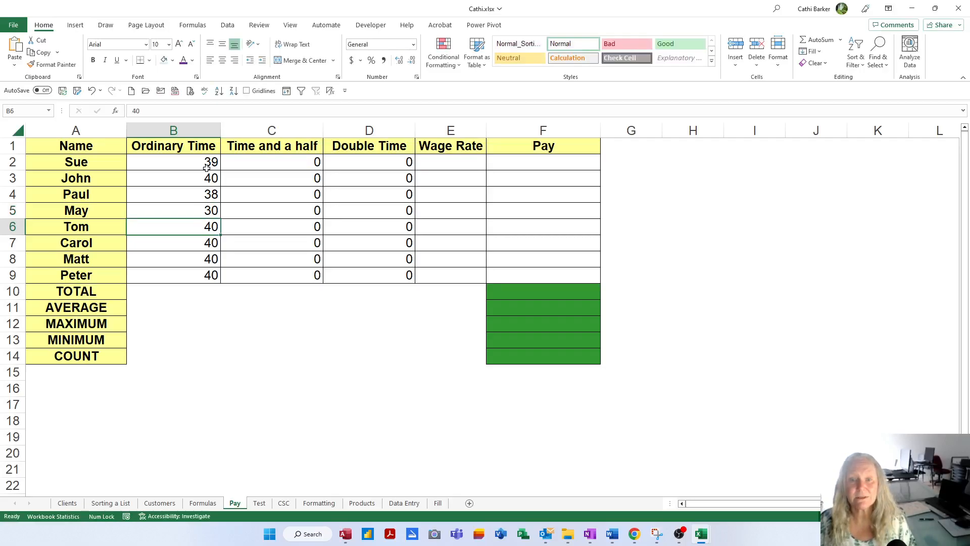
Set the Time and a half hours in C3 to 8.
{"action": "key", "text": "Up"}
{"action": "key", "text": "Up"}
{"action": "key", "text": "Up"}
{"action": "key", "text": "Up"}
{"action": "key", "text": "Right"}
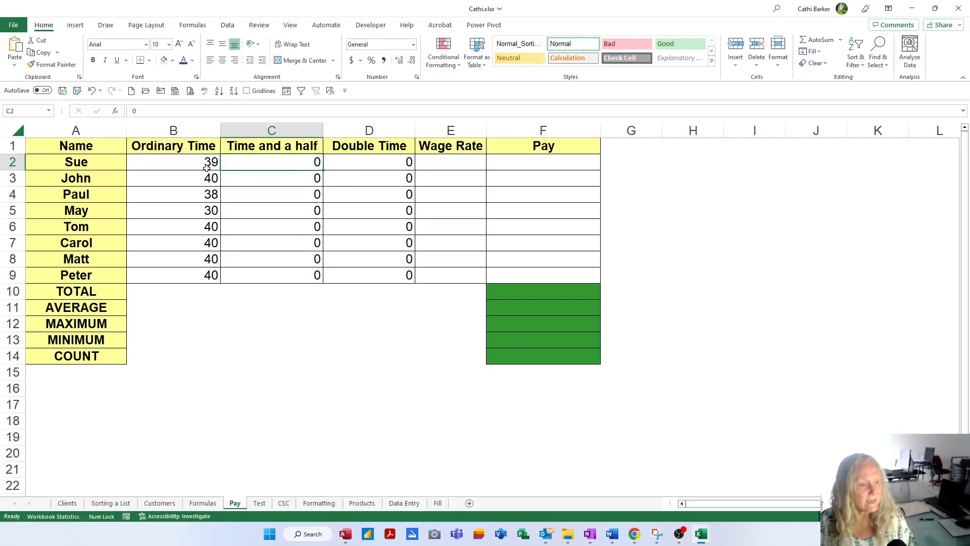
{"action": "key", "text": "Down"}
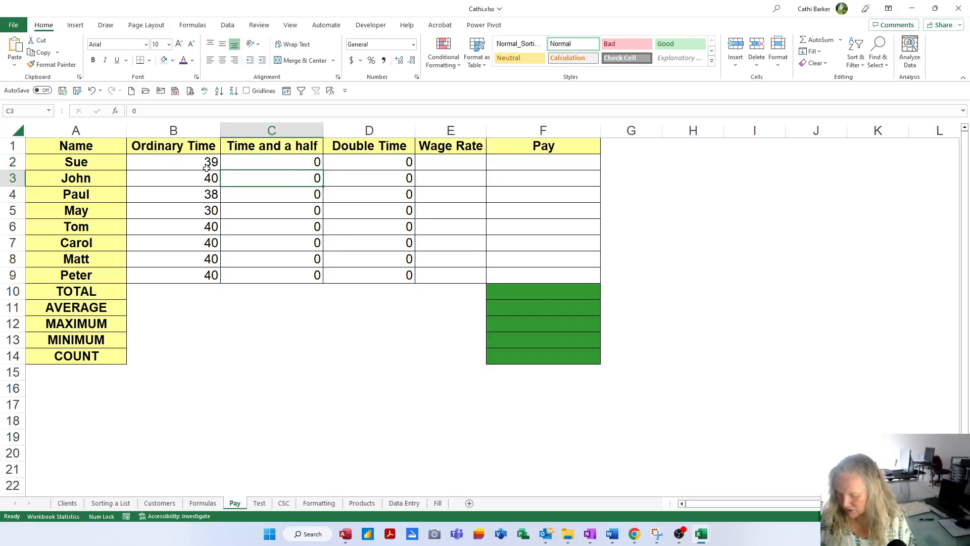
{"action": "type", "text": "8"}
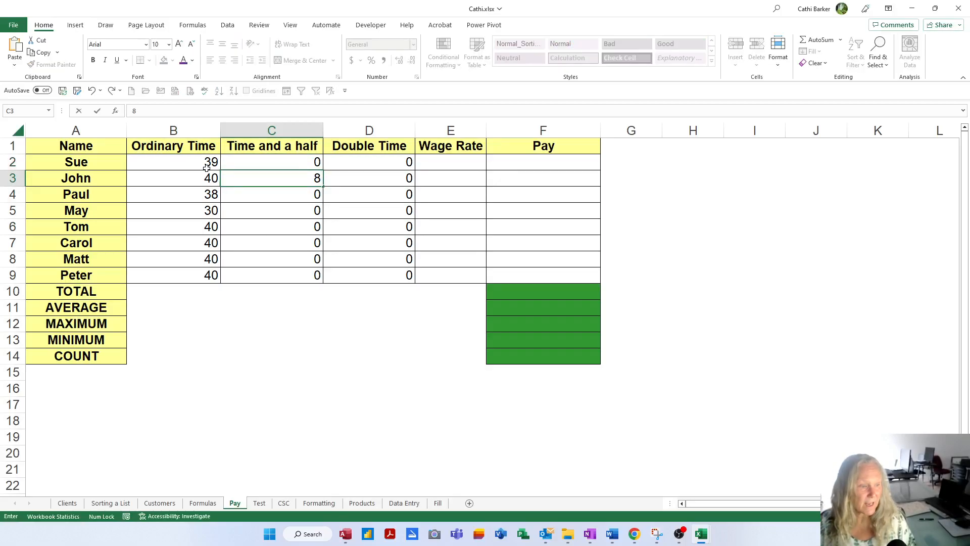
Enter Time and a half hours of 5, 8, 4 and 2 down cells C6 to C9.
{"action": "key", "text": "Down"}
{"action": "key", "text": "Down"}
{"action": "key", "text": "Down"}
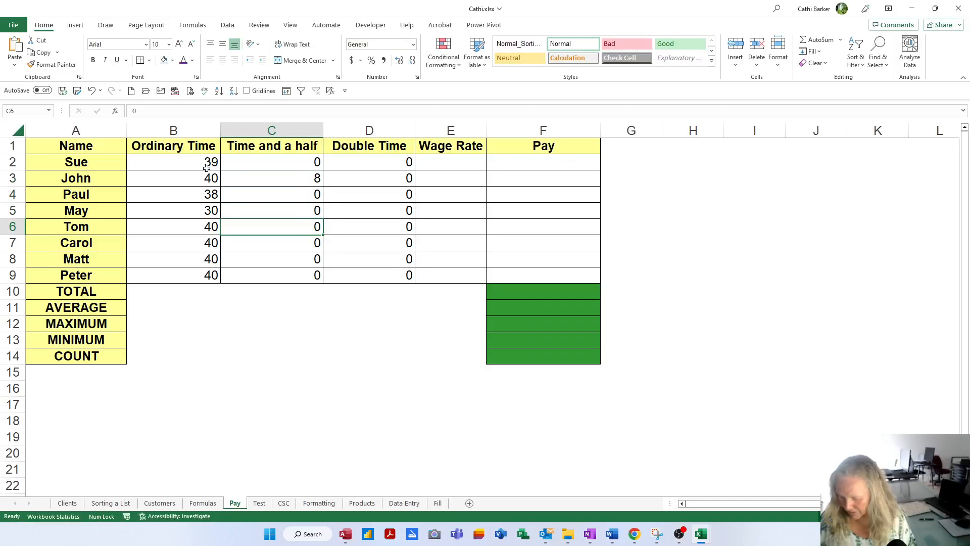
{"action": "type", "text": "5"}
{"action": "key", "text": "Return"}
{"action": "type", "text": "8"}
{"action": "key", "text": "Return"}
{"action": "type", "text": "4"}
{"action": "key", "text": "Return"}
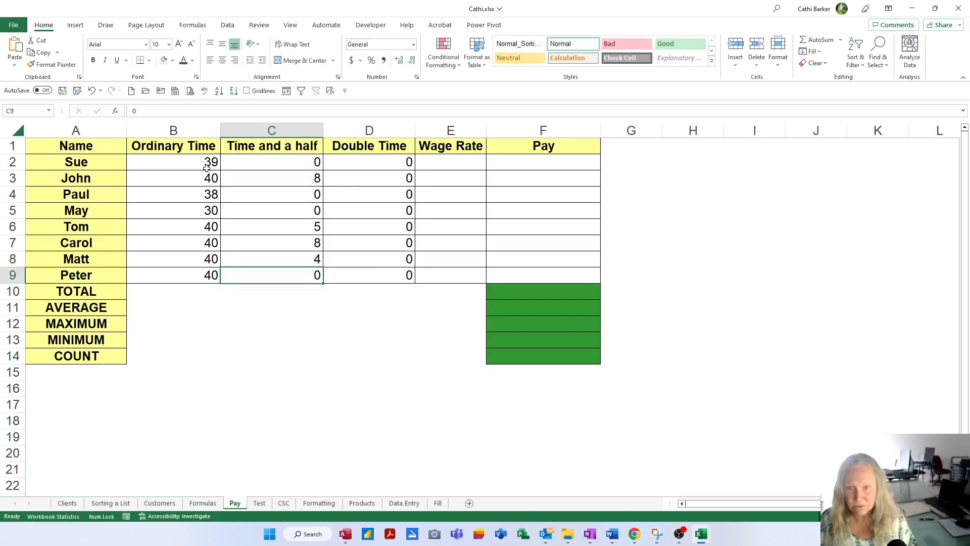
{"action": "type", "text": "2"}
{"action": "key", "text": "Return"}
Set the Double Time hours in D3 to 2.
{"action": "key", "text": "Up"}
{"action": "key", "text": "Up"}
{"action": "key", "text": "Up"}
{"action": "key", "text": "Up"}
{"action": "key", "text": "Up"}
{"action": "key", "text": "Up"}
{"action": "key", "text": "Up"}
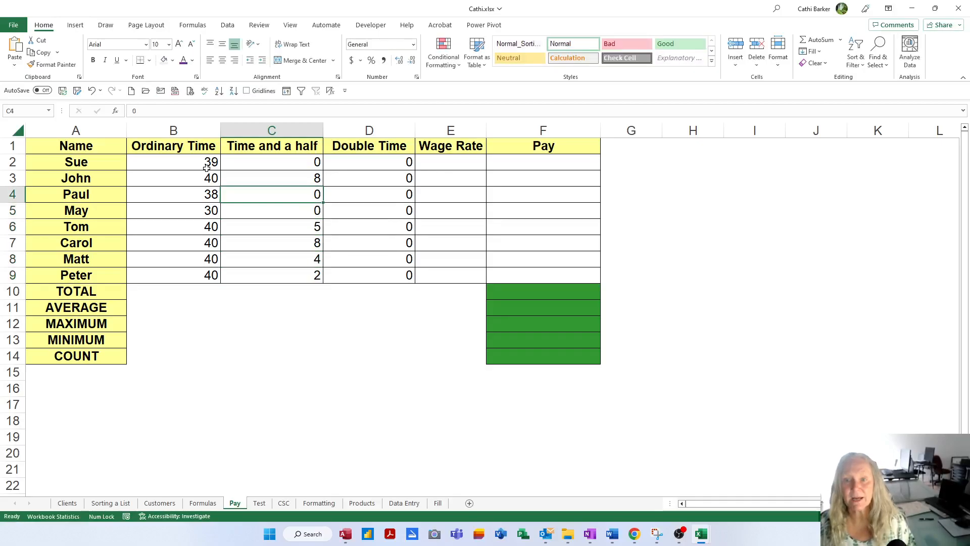
{"action": "key", "text": "Up"}
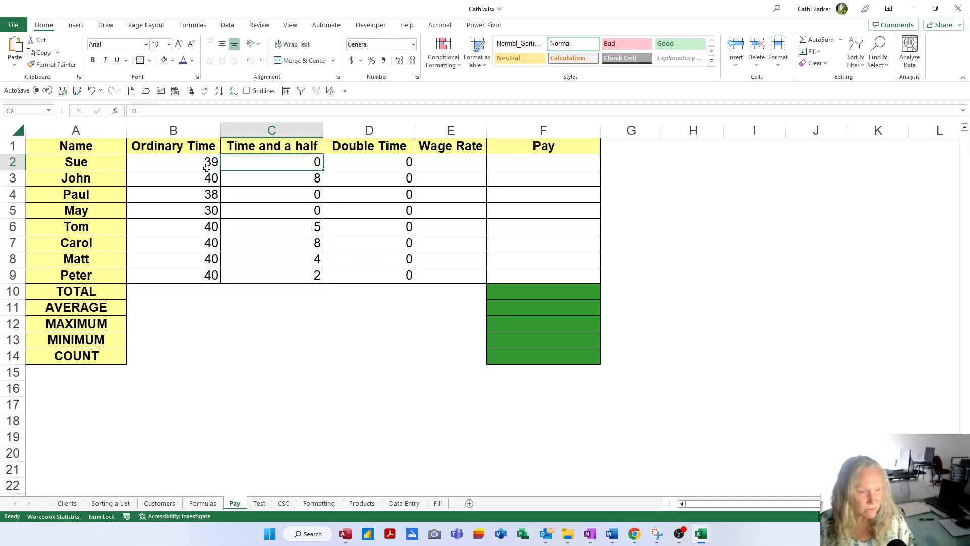
{"action": "key", "text": "Right"}
{"action": "key", "text": "Down"}
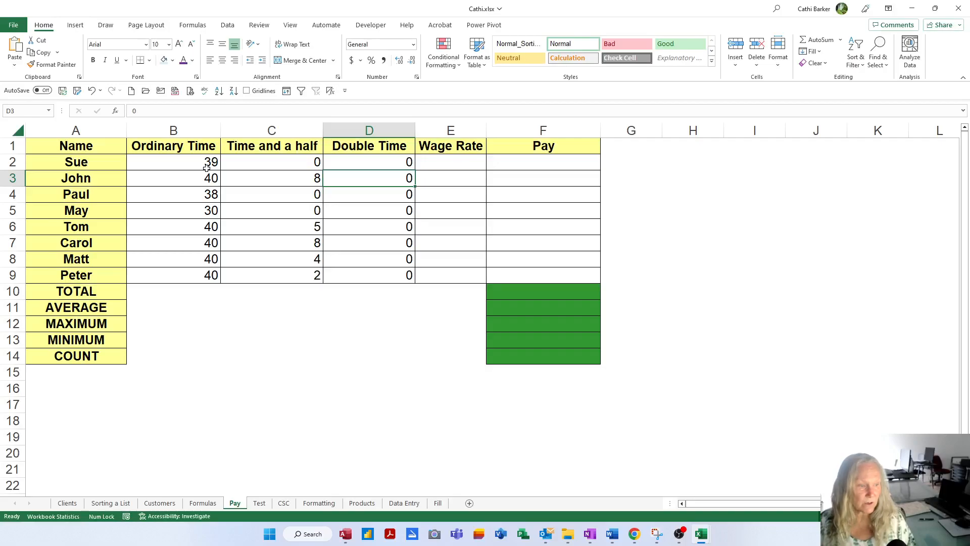
{"action": "type", "text": "2"}
Set the Double Time hours in D7 to 3.
{"action": "key", "text": "Down"}
{"action": "key", "text": "Down"}
{"action": "key", "text": "Down"}
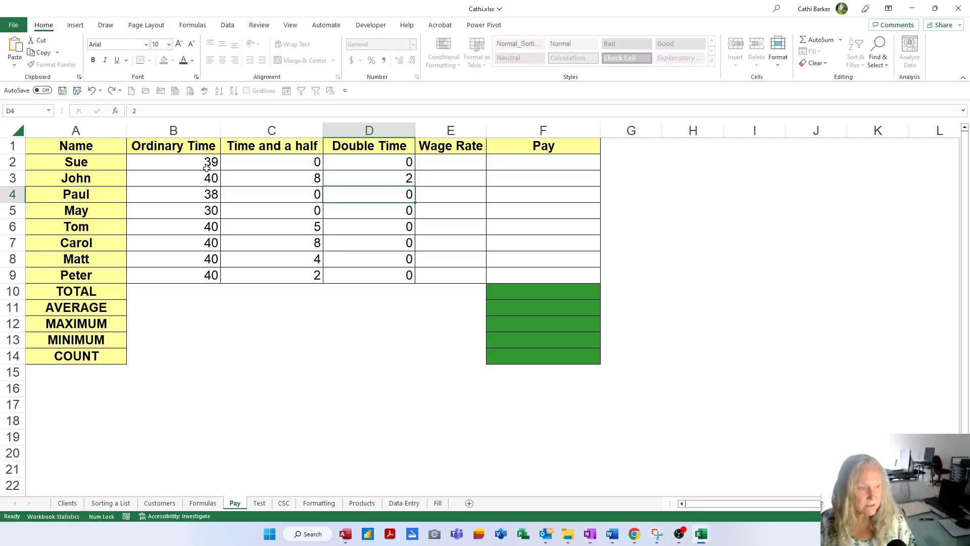
{"action": "key", "text": "Down"}
{"action": "type", "text": "3"}
{"action": "key", "text": "Down"}
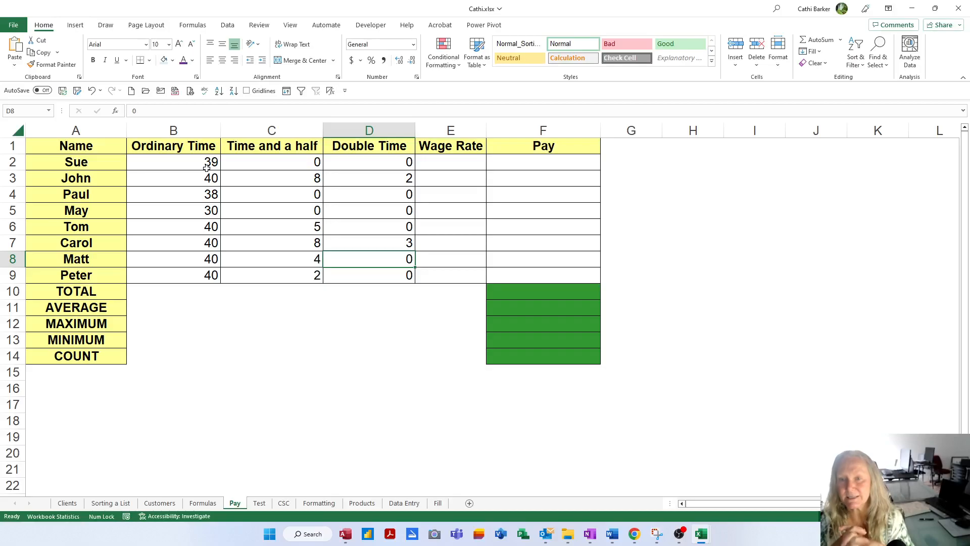
Enter wage rates of 26, 25, 30 and 35 down cells E2 to E5.
{"action": "left_click", "coordinate": [448, 159]}
{"action": "type", "text": "26"}
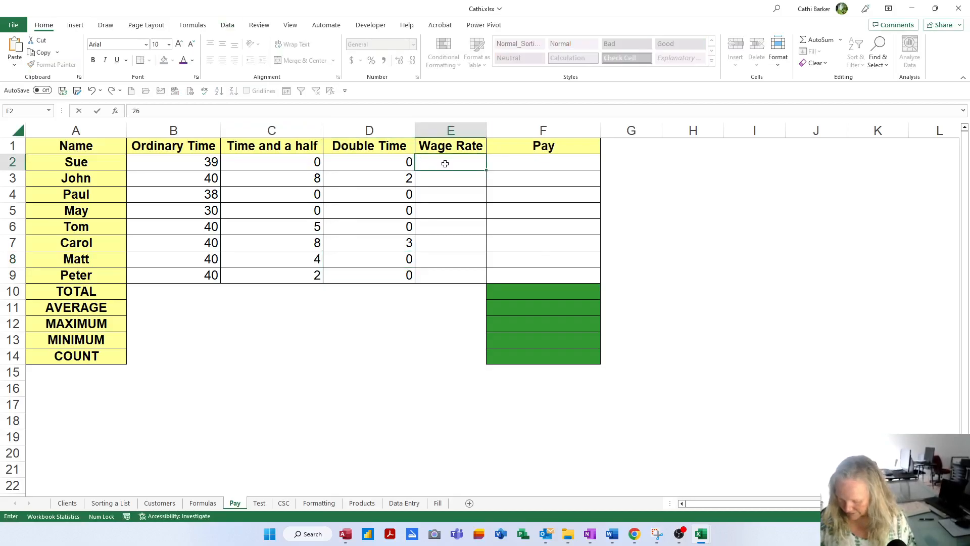
{"action": "key", "text": "Return"}
{"action": "type", "text": "25"}
{"action": "key", "text": "Return"}
{"action": "type", "text": "30"}
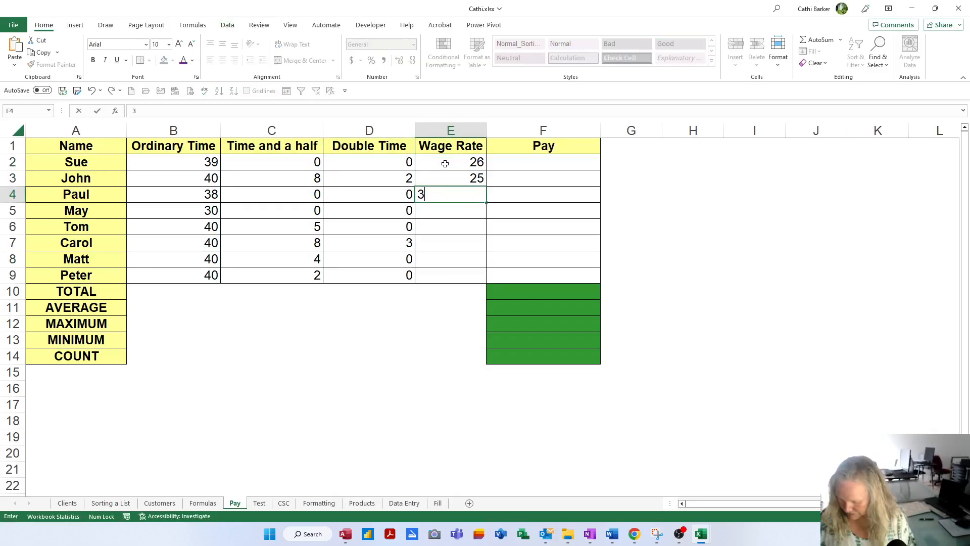
{"action": "key", "text": "Return"}
{"action": "type", "text": "35"}
{"action": "key", "text": "Return"}
Enter wage rates of 28, 21, 22 and 21 down cells E6 to E9.
{"action": "type", "text": "28"}
{"action": "key", "text": "Return"}
{"action": "type", "text": "21"}
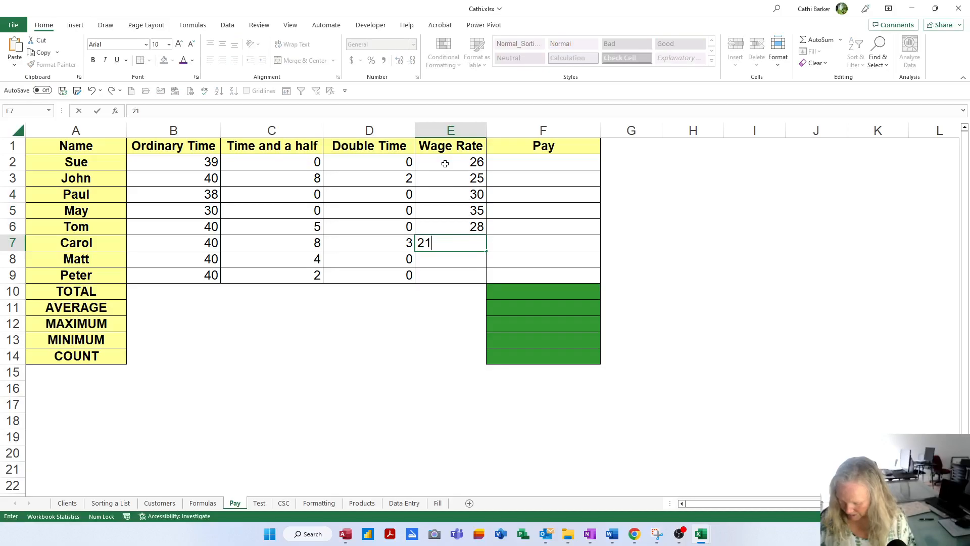
{"action": "key", "text": "Return"}
{"action": "type", "text": "22"}
{"action": "key", "text": "Return"}
{"action": "type", "text": "21"}
{"action": "key", "text": "Return"}
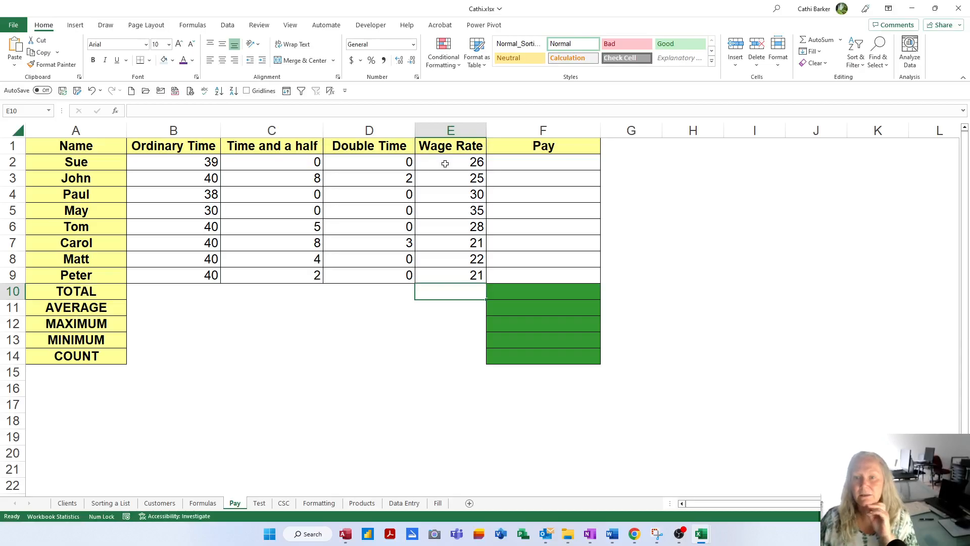
Apply the Accounting number format to the wage rates in E2:E9.
{"action": "left_click_drag", "start_coordinate": [448, 162], "coordinate": [451, 276]}
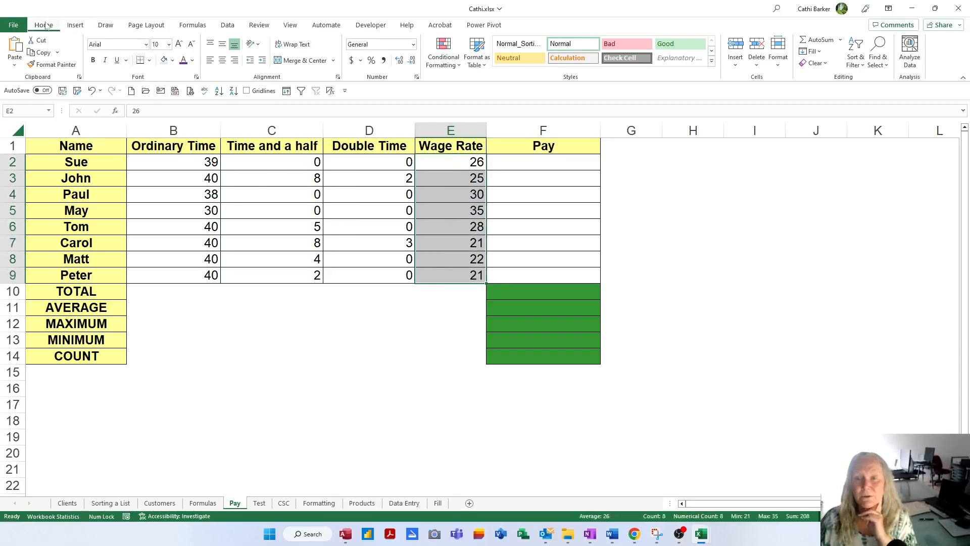
{"action": "left_click", "coordinate": [353, 62]}
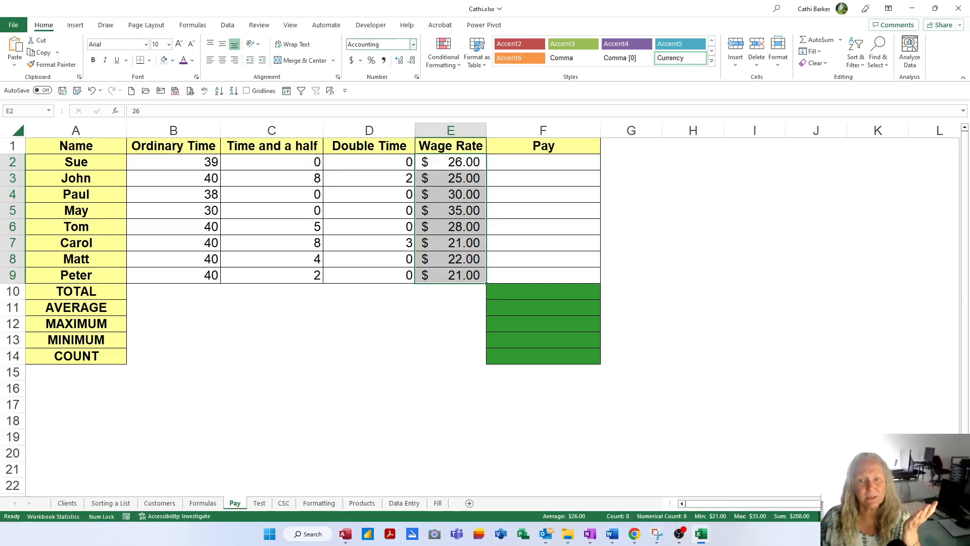
Try the Currency format on the wage rates in E2:E9, returning them to Accounting.
{"action": "left_click", "coordinate": [413, 45]}
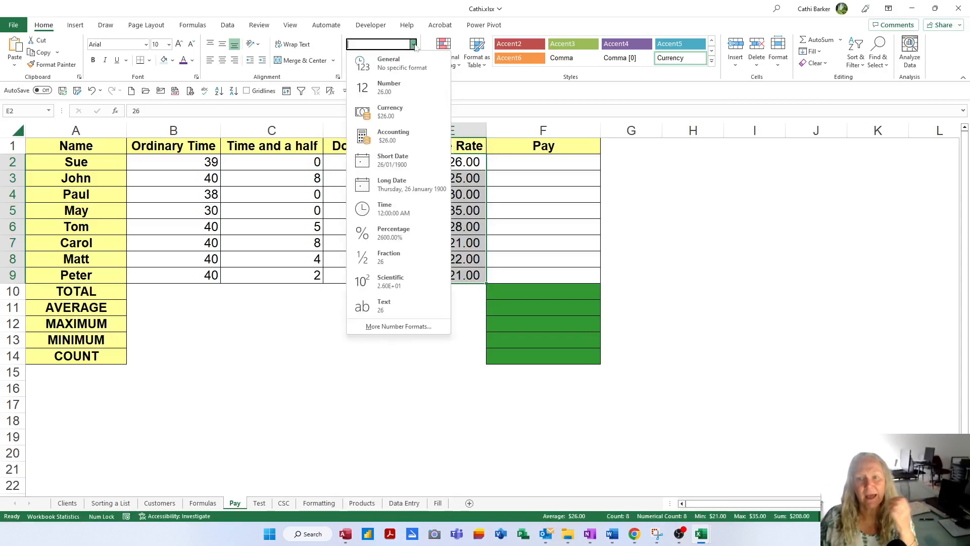
{"action": "left_click", "coordinate": [397, 118]}
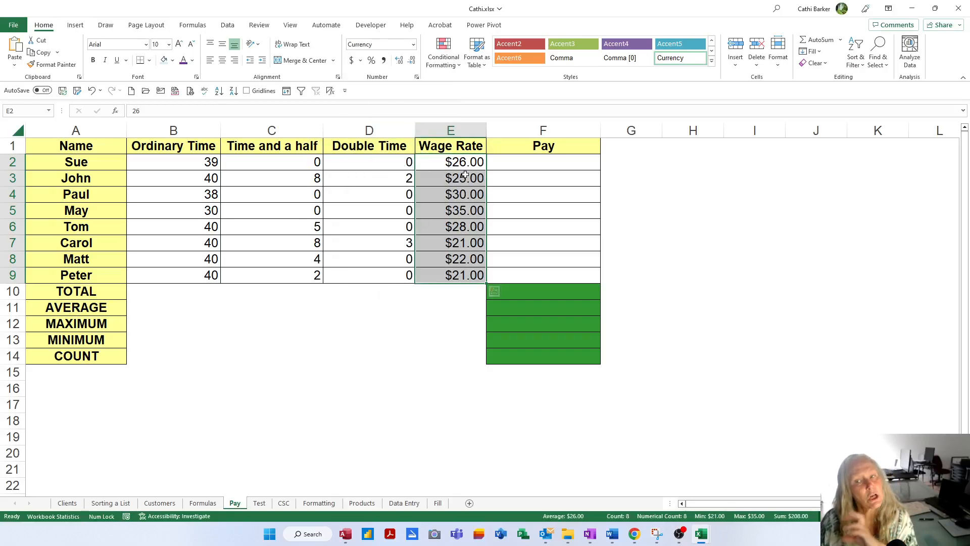
{"action": "left_click", "coordinate": [352, 60]}
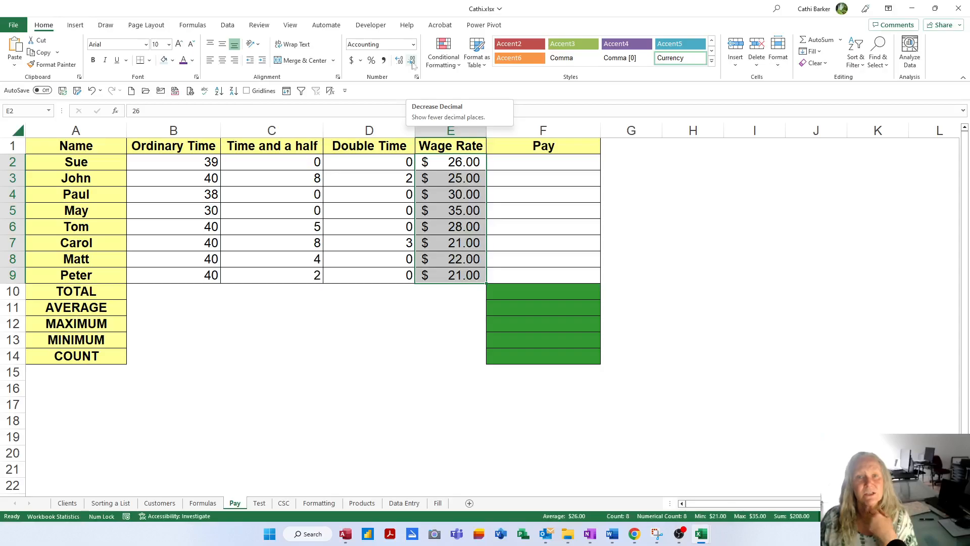
Try different decimal places on the wage rates in E2:E9, reducing them to none and increasing them to four.
{"action": "left_click", "coordinate": [413, 62]}
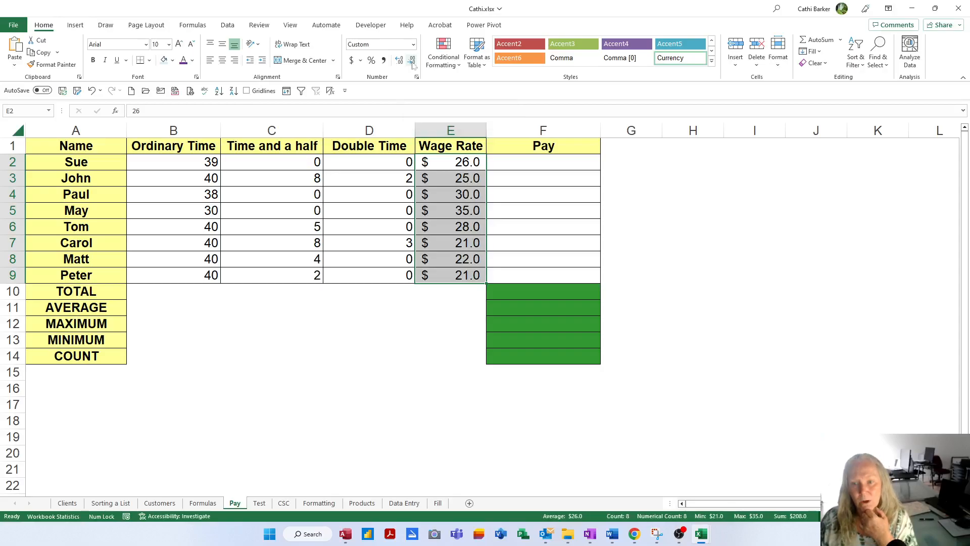
{"action": "left_click", "coordinate": [412, 61]}
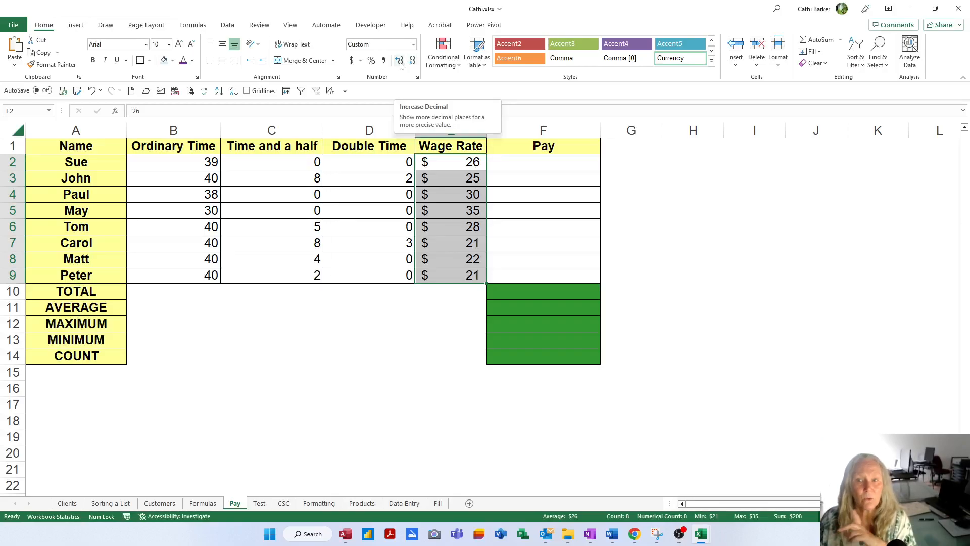
{"action": "left_click", "coordinate": [400, 62]}
{"action": "left_click", "coordinate": [400, 62]}
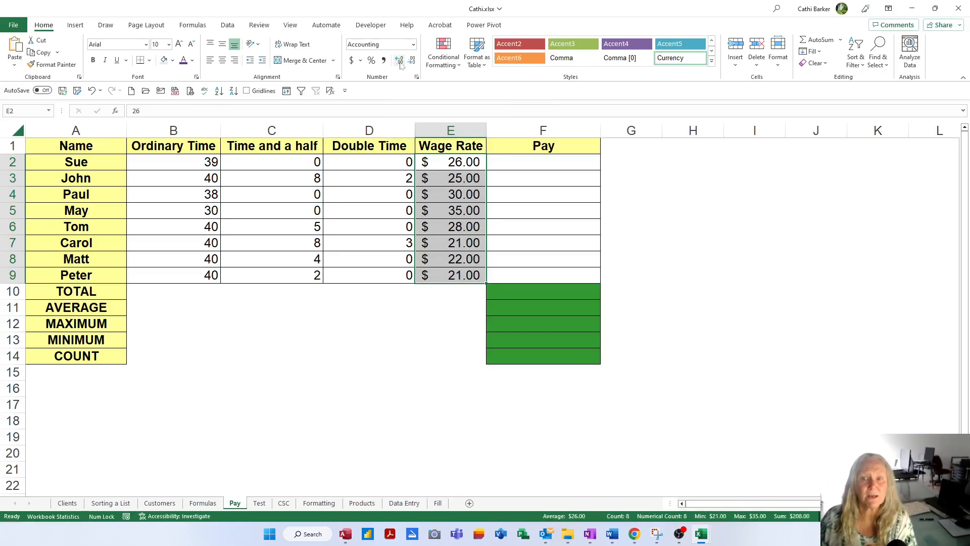
{"action": "left_click", "coordinate": [400, 63]}
{"action": "left_click", "coordinate": [400, 62]}
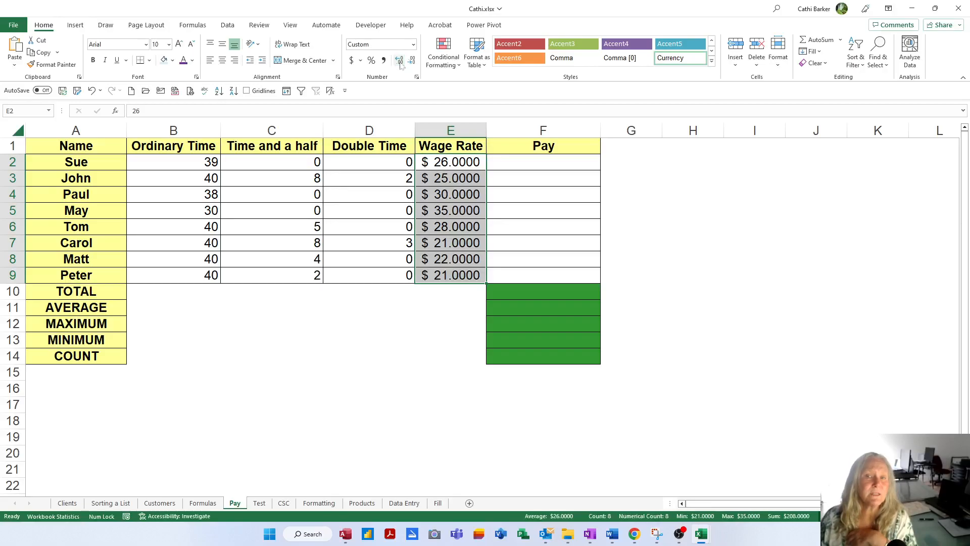
Reduce the wage rates in E2:E9 to whole dollars with no decimal places.
{"action": "left_click", "coordinate": [411, 60]}
{"action": "left_click", "coordinate": [412, 61]}
{"action": "left_click", "coordinate": [412, 61]}
{"action": "left_click", "coordinate": [411, 61]}
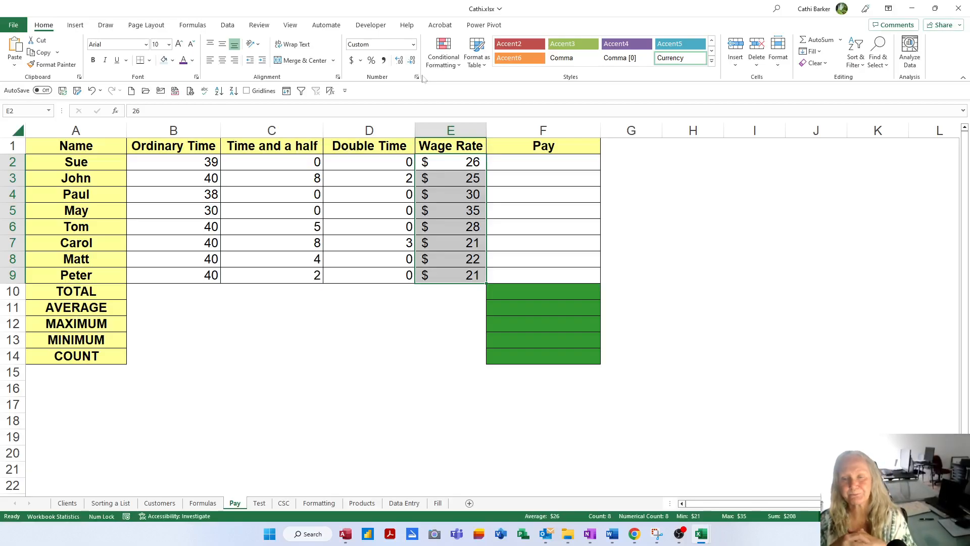
Enter the pay formula =B2*E2+C2*E2*1.5+D2*E2*2 in F2, covering ordinary, time-and-a-half and double-time hours.
{"action": "left_click", "coordinate": [525, 167]}
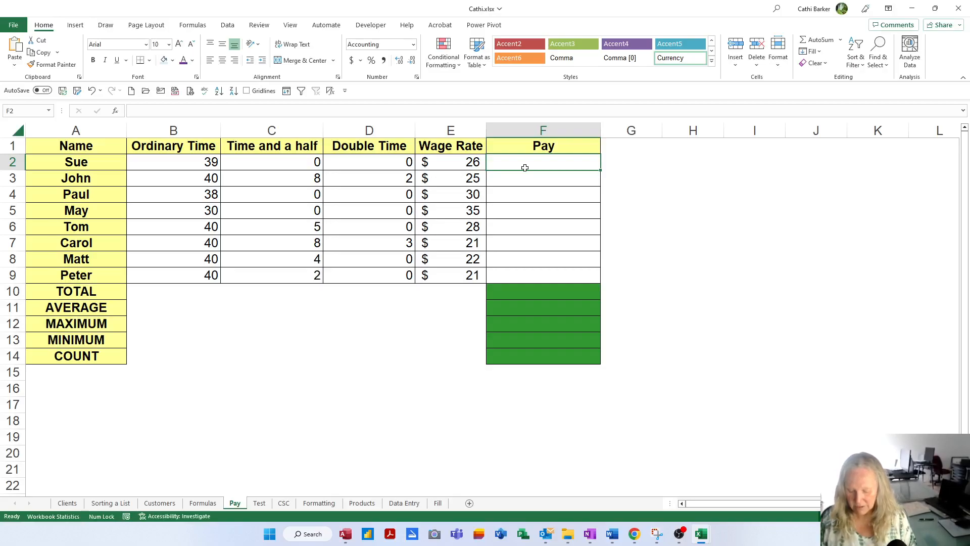
{"action": "type", "text": "="}
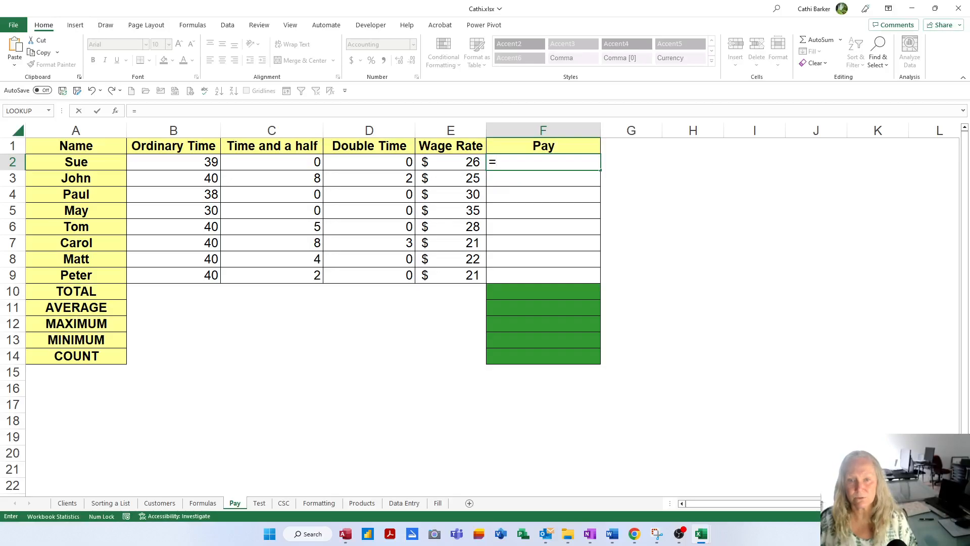
{"action": "left_click", "coordinate": [196, 162]}
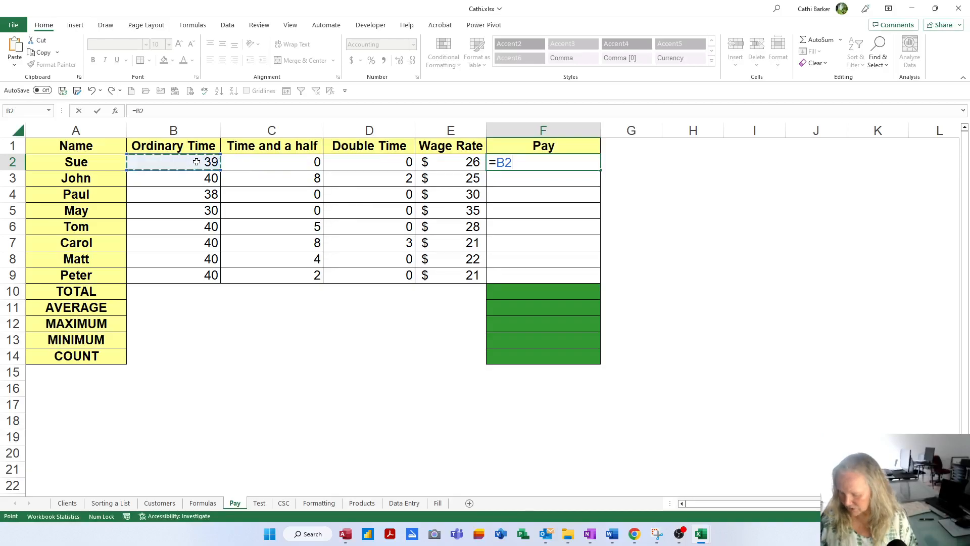
{"action": "type", "text": "*"}
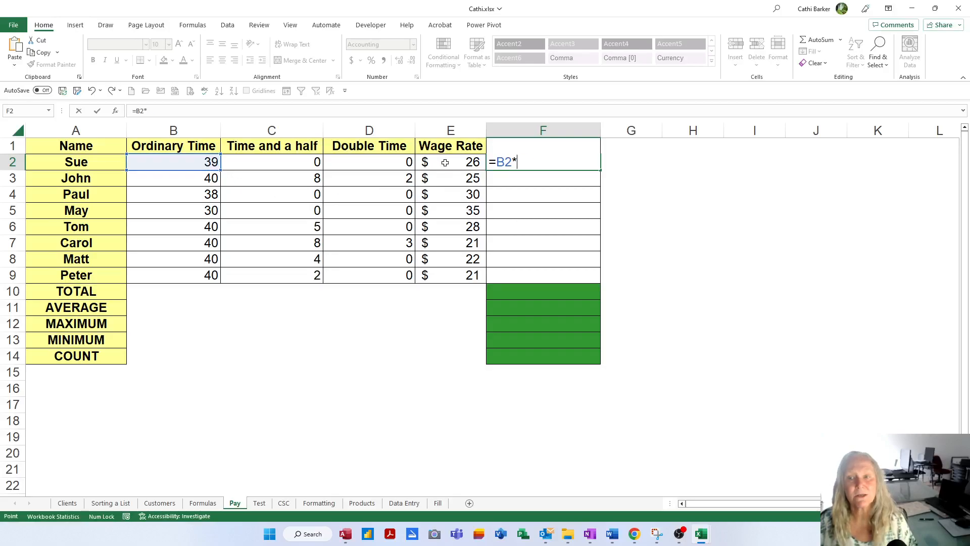
{"action": "left_click", "coordinate": [445, 163]}
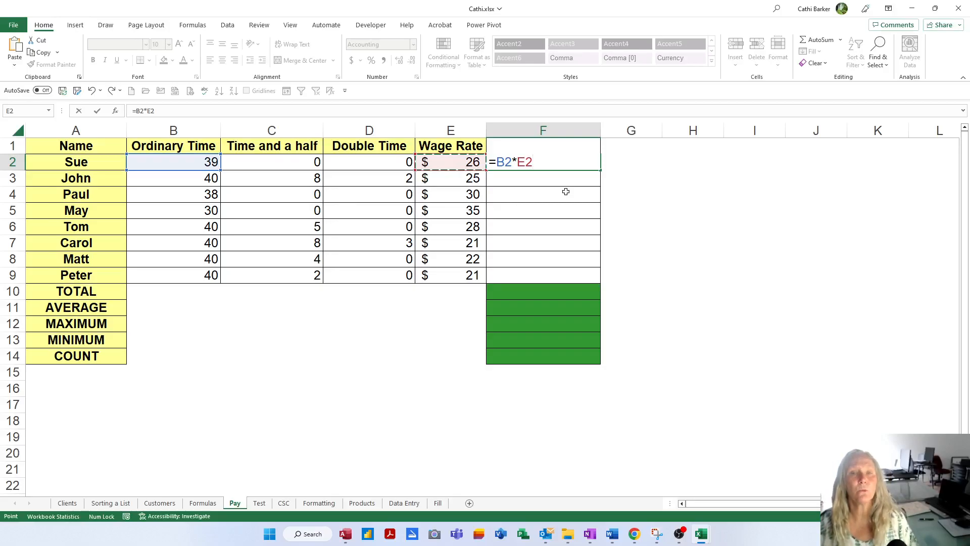
{"action": "type", "text": "+"}
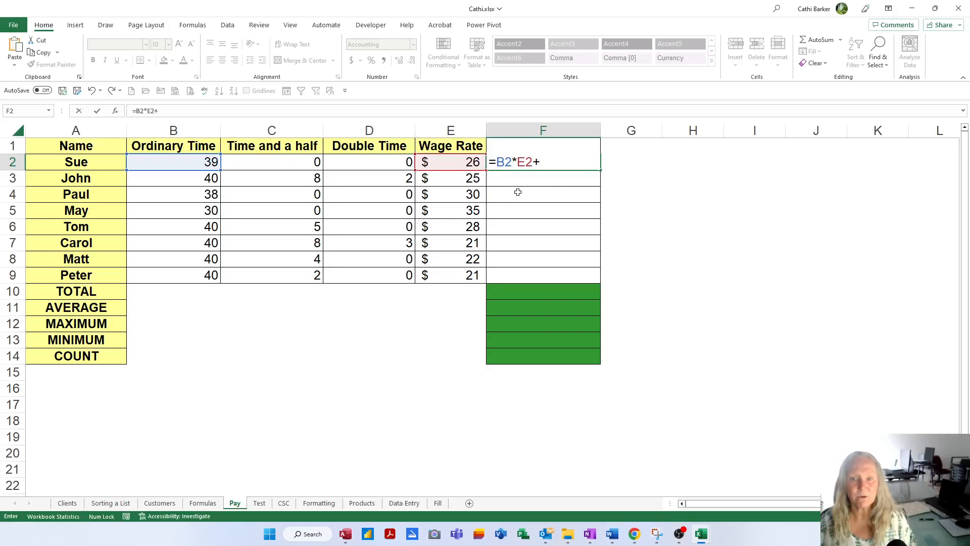
{"action": "left_click", "coordinate": [310, 161]}
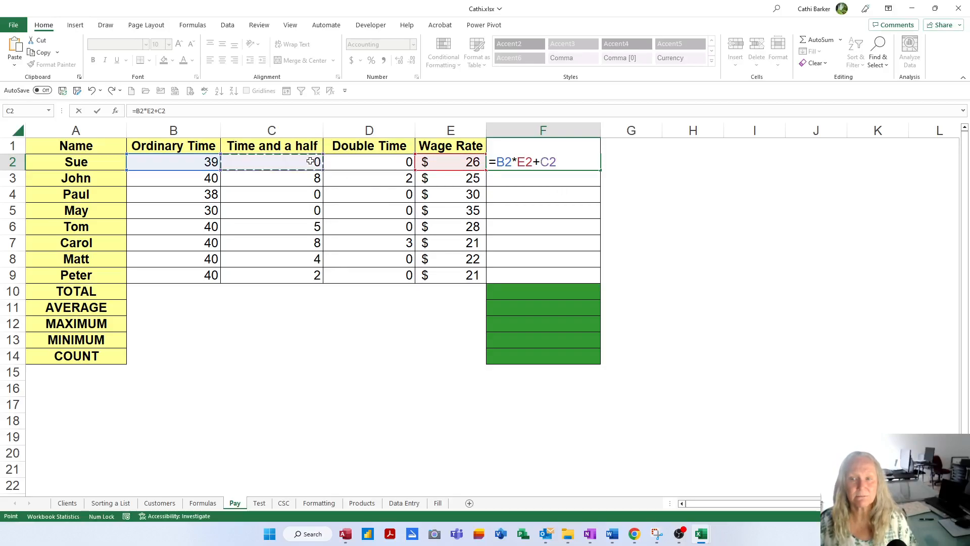
{"action": "type", "text": "*"}
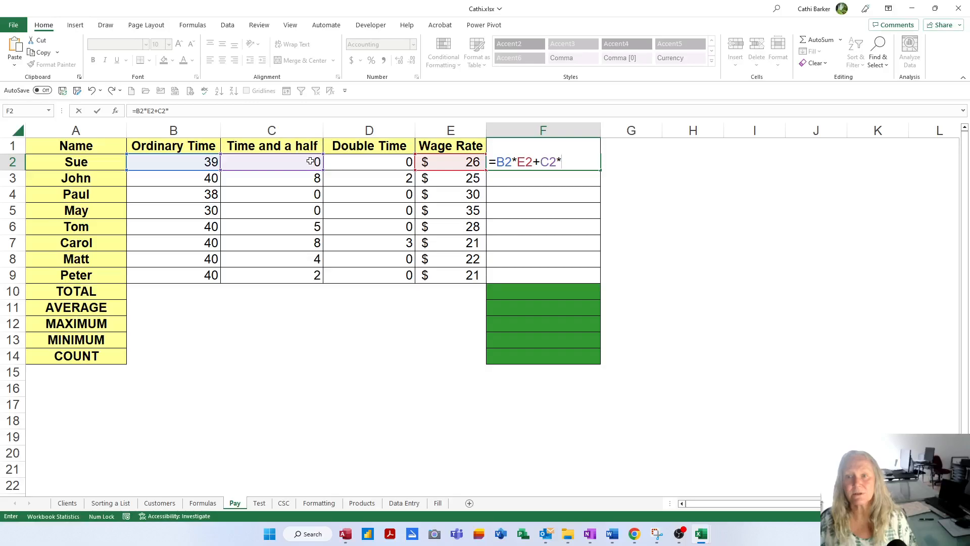
{"action": "left_click", "coordinate": [454, 161]}
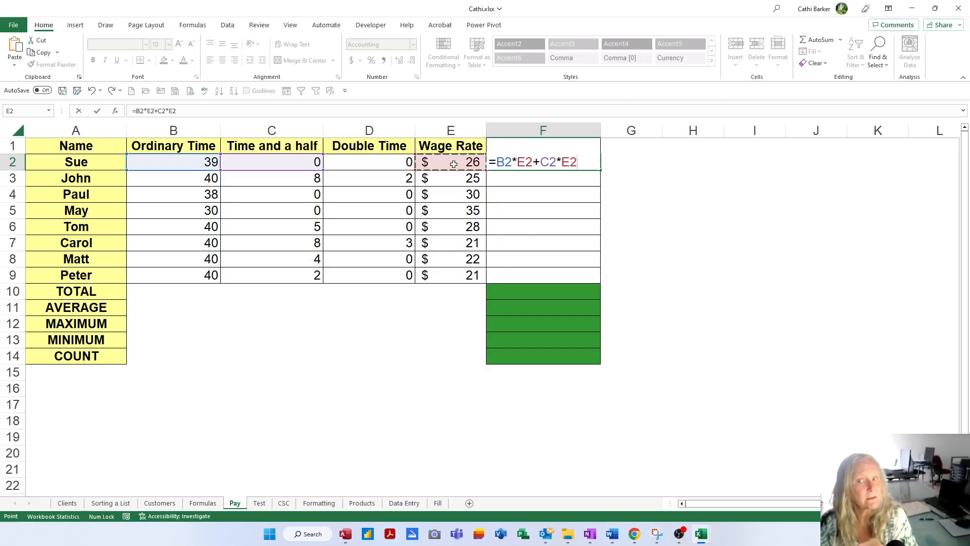
{"action": "type", "text": "*"}
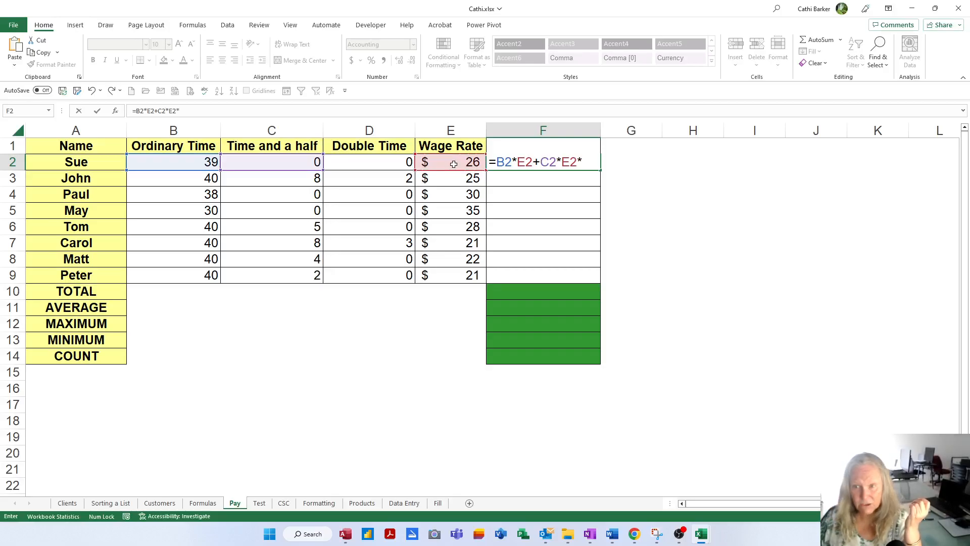
{"action": "type", "text": "1.5"}
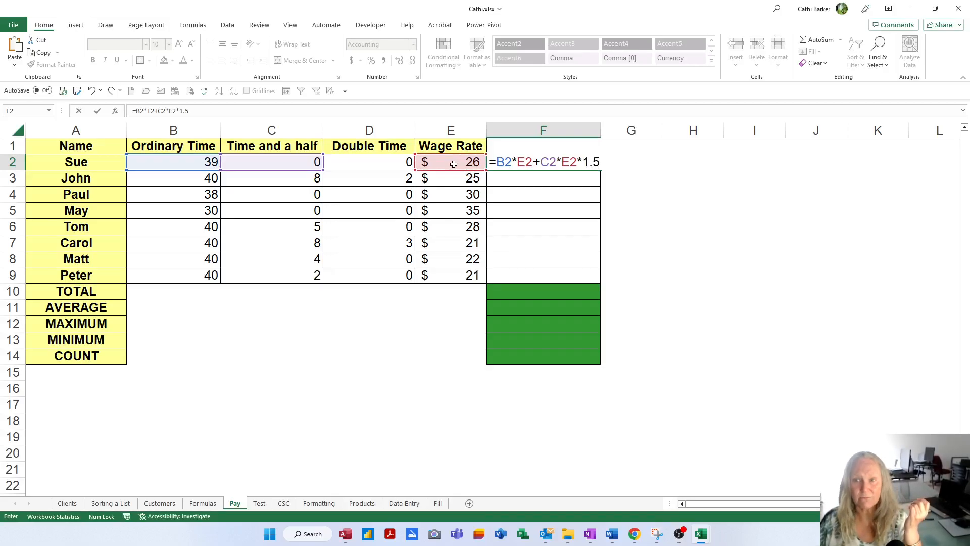
{"action": "type", "text": "+"}
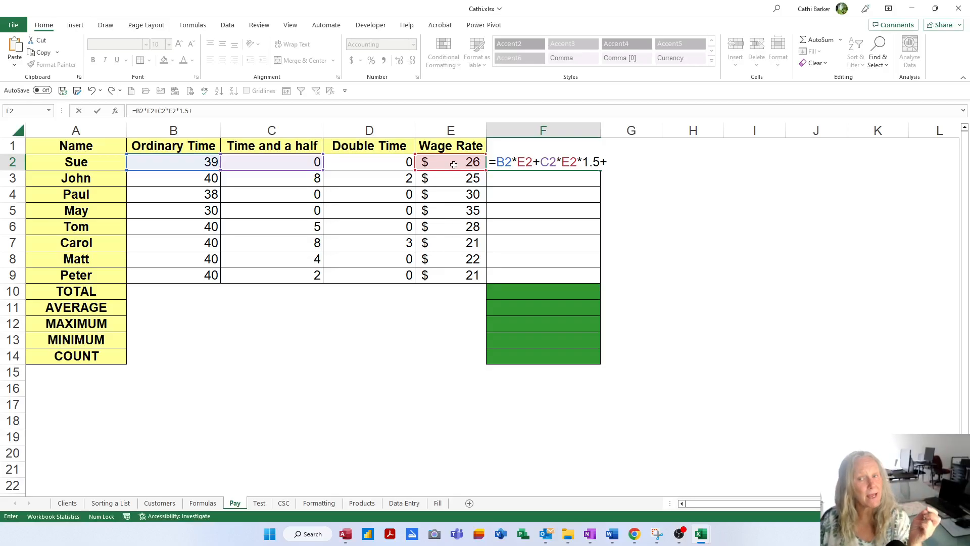
{"action": "left_click", "coordinate": [386, 161]}
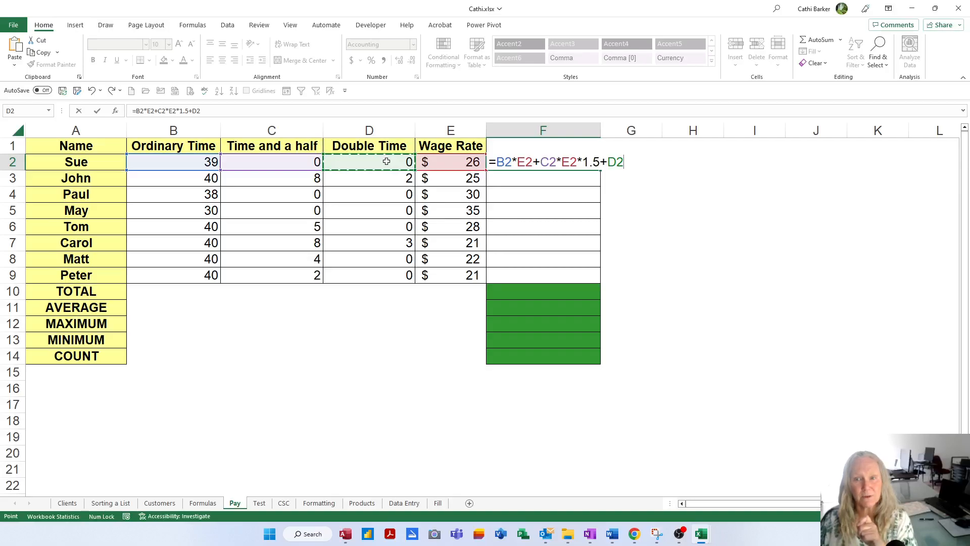
{"action": "type", "text": "*"}
{"action": "left_click", "coordinate": [468, 162]}
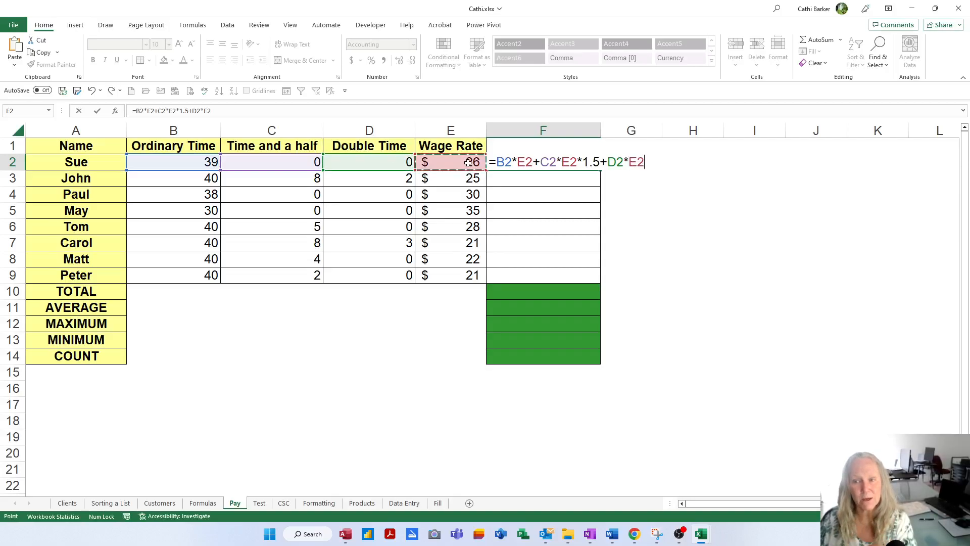
{"action": "type", "text": "*2"}
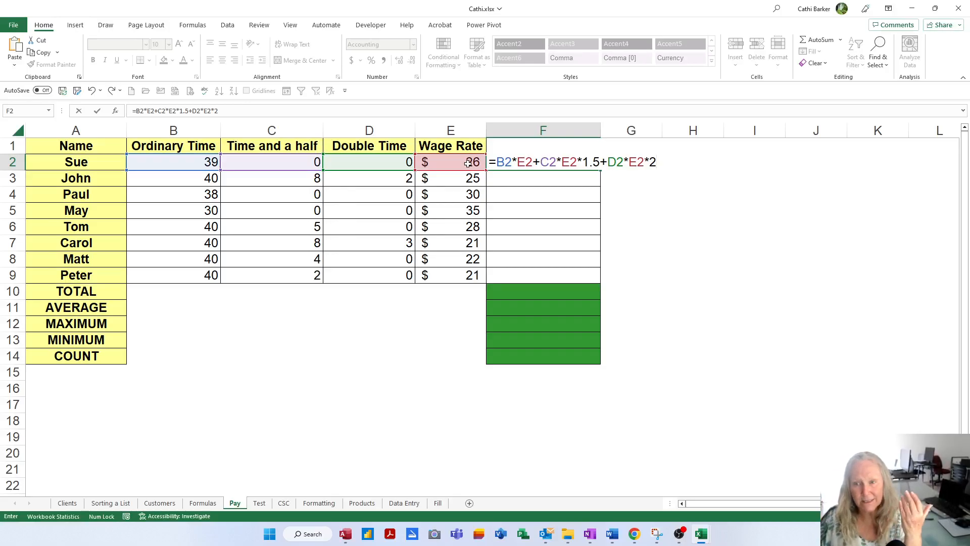
{"action": "key", "text": "Return"}
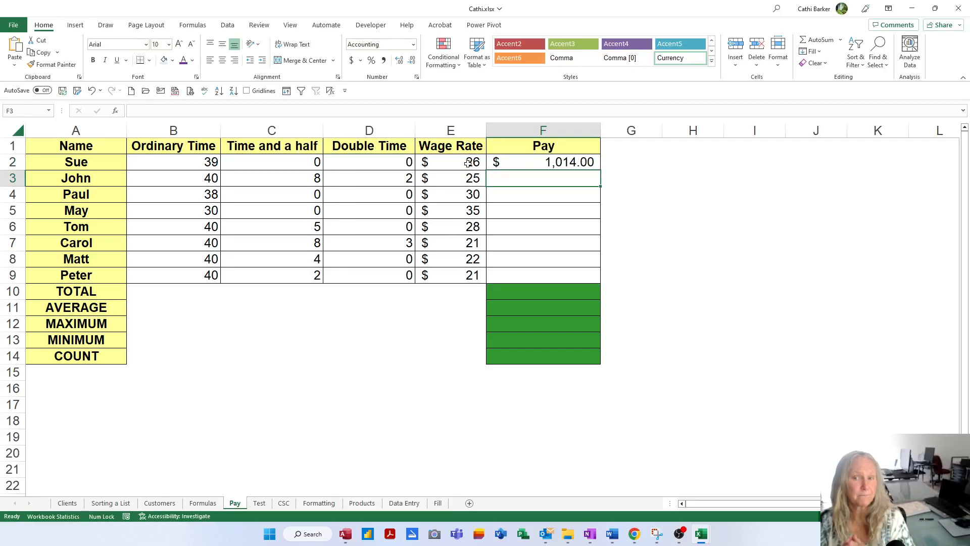
Fill the pay formula from F2 down through F9 for the remaining employees.
{"action": "left_click", "coordinate": [532, 165]}
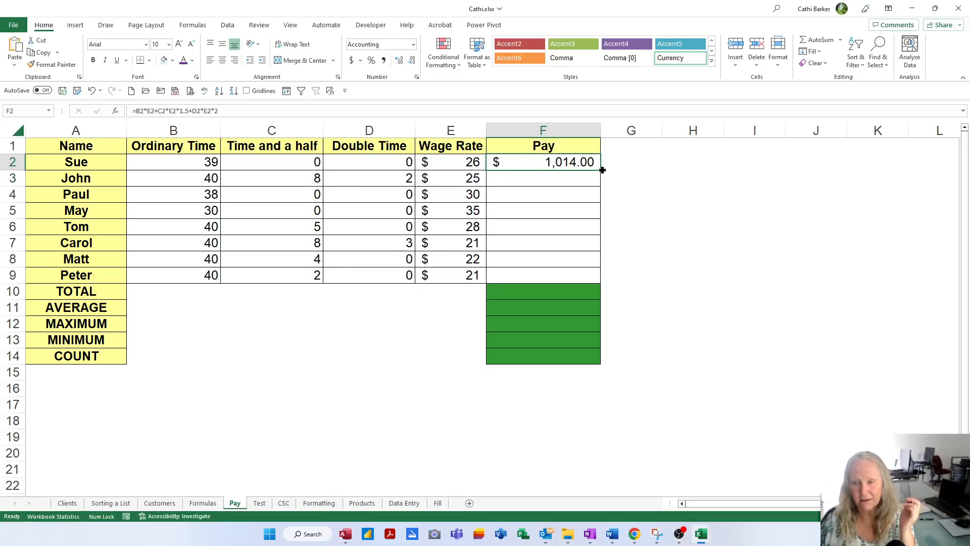
{"action": "left_click_drag", "start_coordinate": [602, 170], "coordinate": [602, 278]}
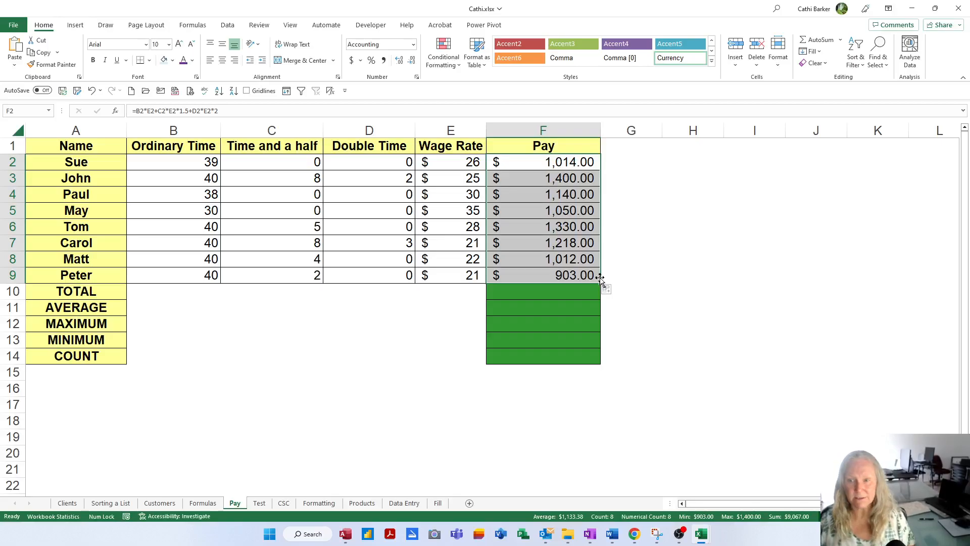
Show the worksheet's formulas, examine the cell references row by row in F3:F9, and return to displaying values.
{"action": "scroll", "coordinate": [654, 289], "scroll_direction": "down", "scroll_amount": 2}
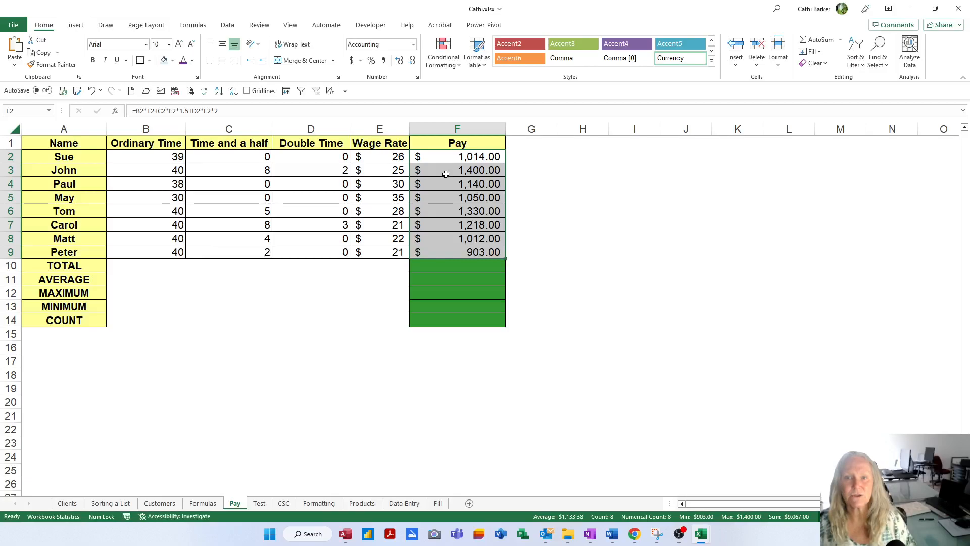
{"action": "left_click", "coordinate": [329, 92]}
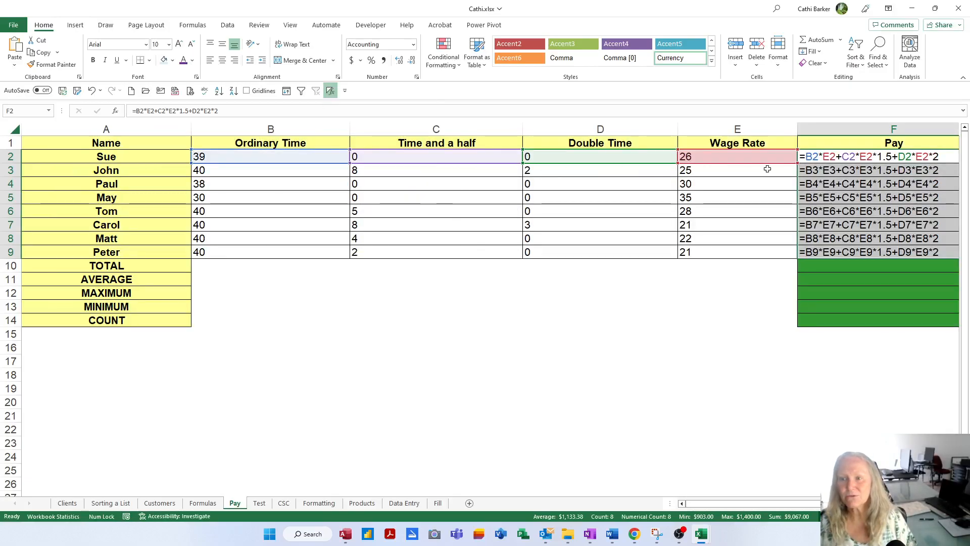
{"action": "left_click", "coordinate": [813, 168]}
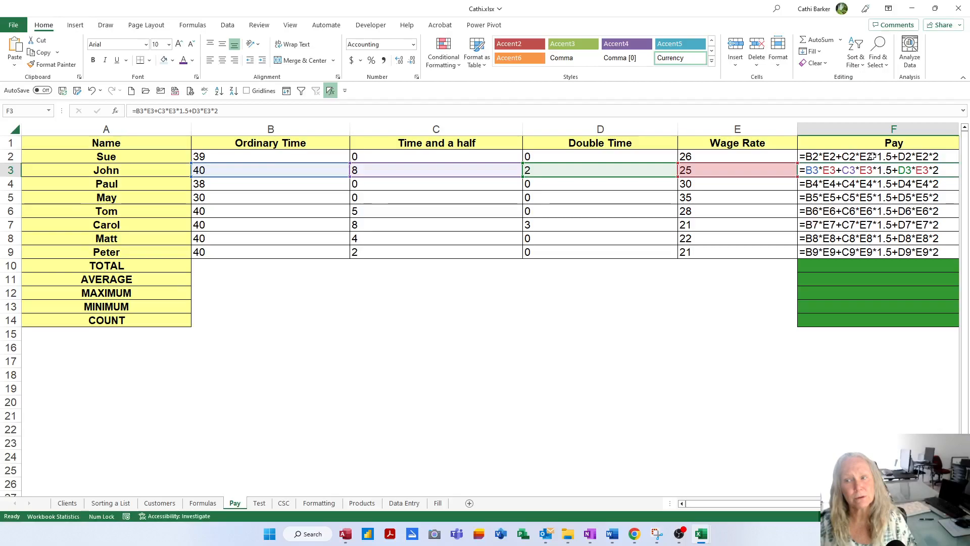
{"action": "left_click", "coordinate": [816, 184]}
{"action": "left_click", "coordinate": [816, 197]}
{"action": "left_click", "coordinate": [817, 210]}
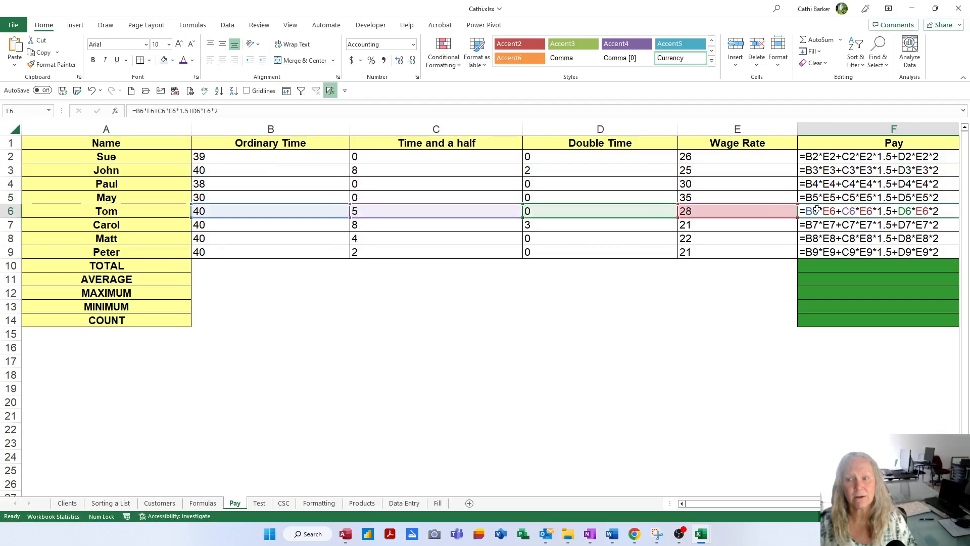
{"action": "left_click", "coordinate": [816, 224]}
{"action": "left_click", "coordinate": [816, 238]}
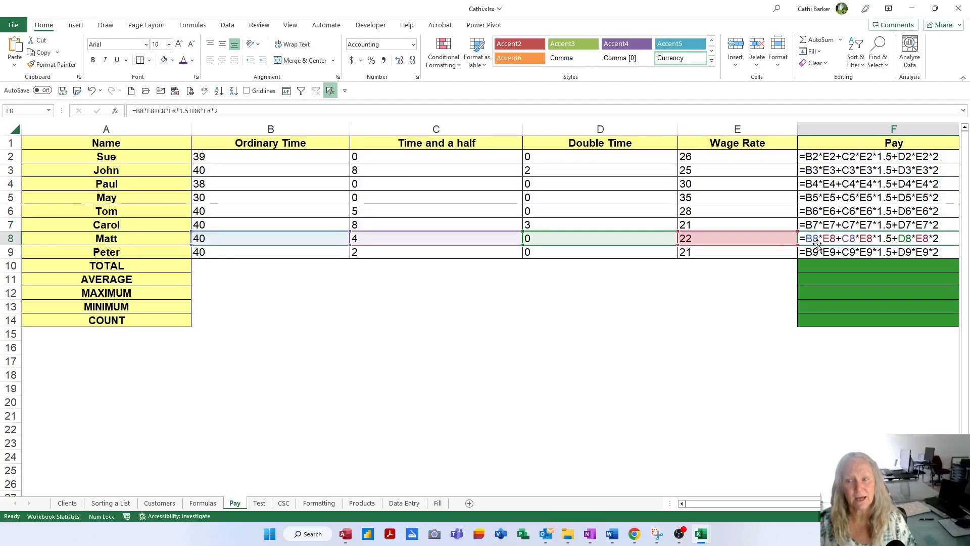
{"action": "left_click", "coordinate": [817, 251]}
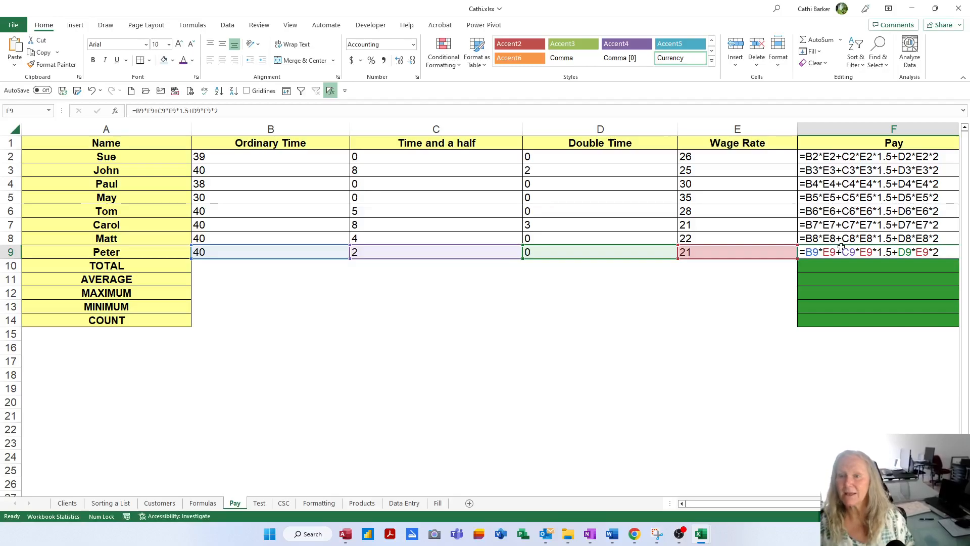
{"action": "left_click", "coordinate": [329, 90]}
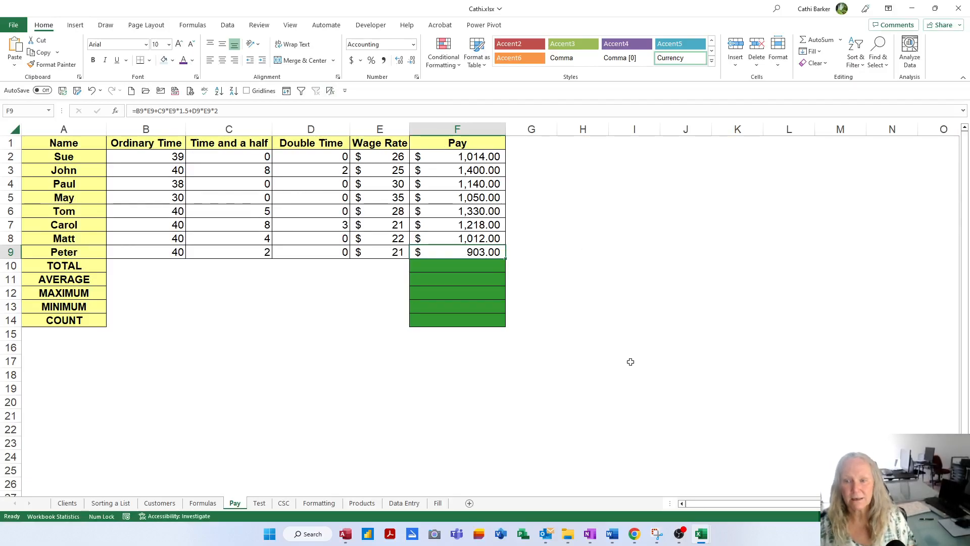
Total the employees' pay in F10 with a SUM formula over F2:F9.
{"action": "scroll", "coordinate": [630, 362], "scroll_direction": "up", "scroll_amount": 4, "text": "ctrl"}
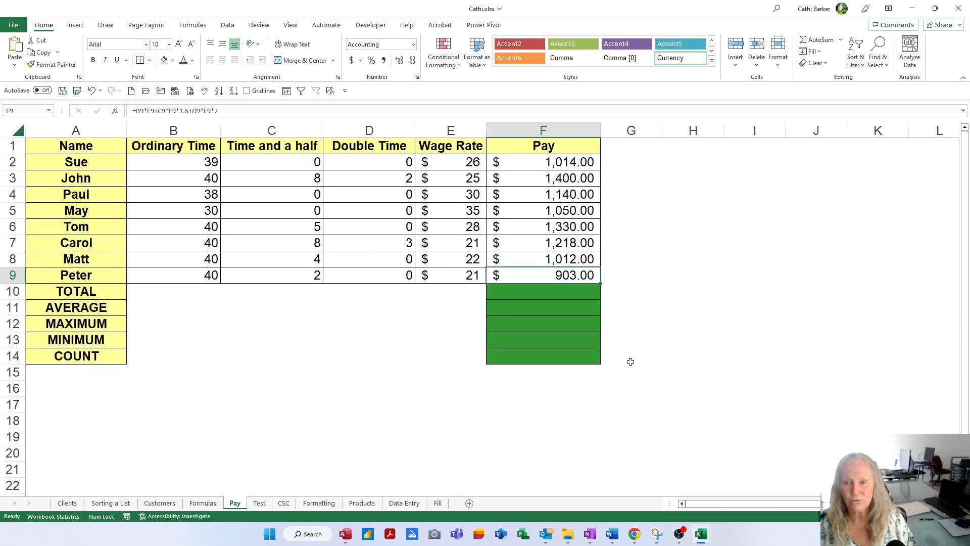
{"action": "scroll", "coordinate": [630, 361], "scroll_direction": "up", "scroll_amount": 1, "text": "ctrl"}
{"action": "left_click", "coordinate": [687, 340]}
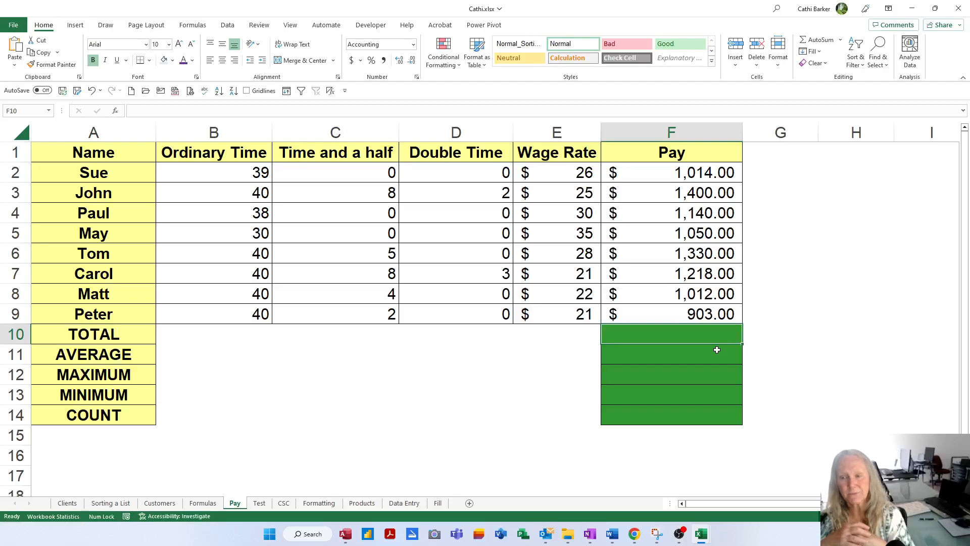
{"action": "type", "text": "=su"}
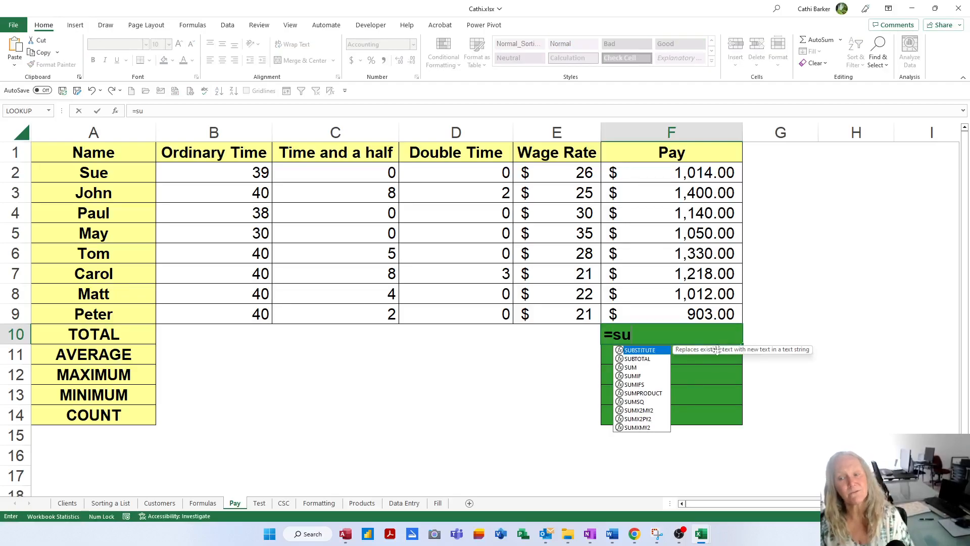
{"action": "double_click", "coordinate": [632, 367]}
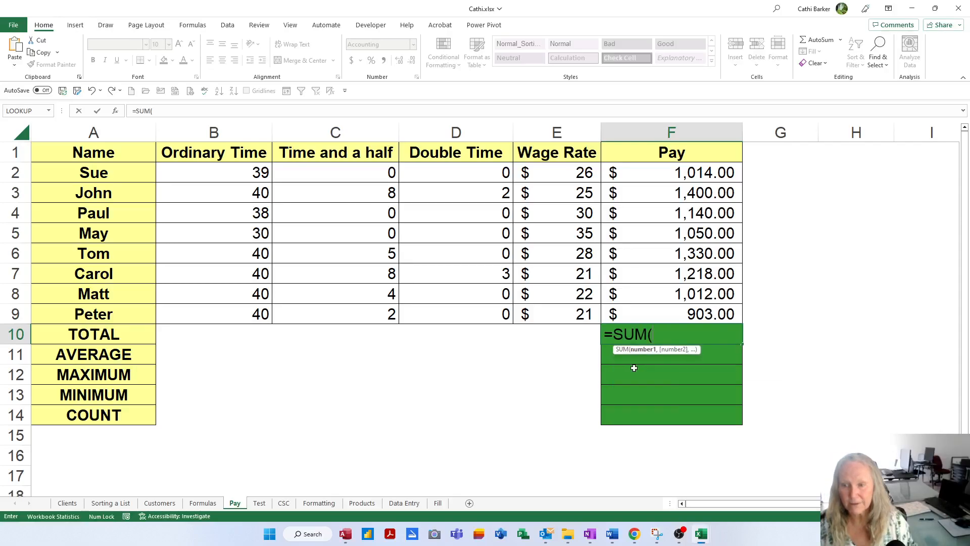
{"action": "left_click_drag", "start_coordinate": [693, 173], "coordinate": [718, 318]}
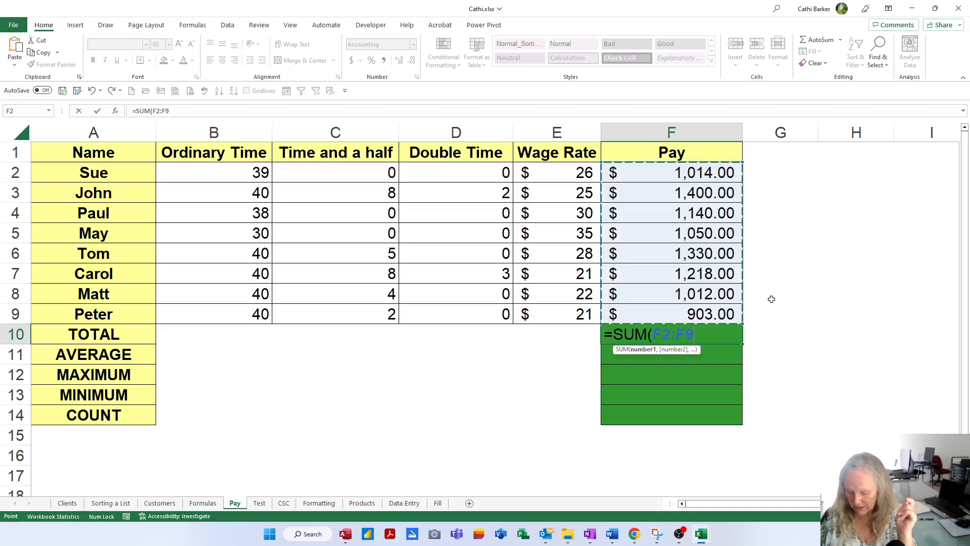
{"action": "key", "text": "Return"}
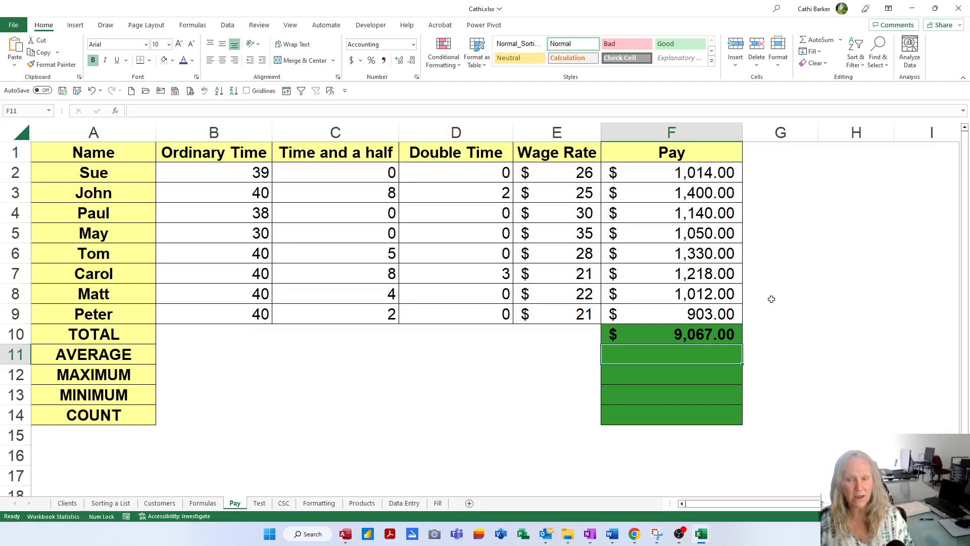
Calculate the average pay in F11 with an AVERAGE formula over F2:F9.
{"action": "type", "text": "=av"}
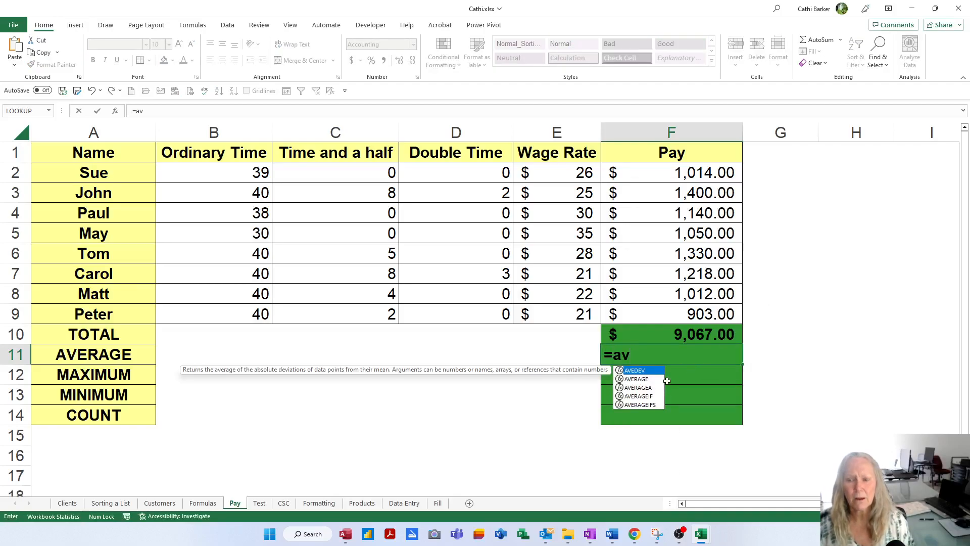
{"action": "left_click", "coordinate": [644, 380]}
{"action": "double_click", "coordinate": [644, 380]}
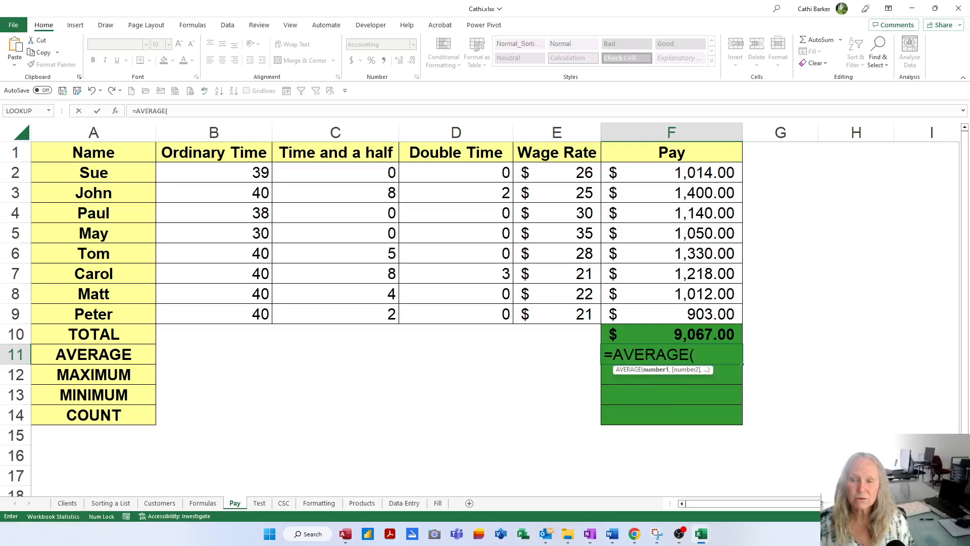
{"action": "left_click_drag", "start_coordinate": [707, 172], "coordinate": [705, 315]}
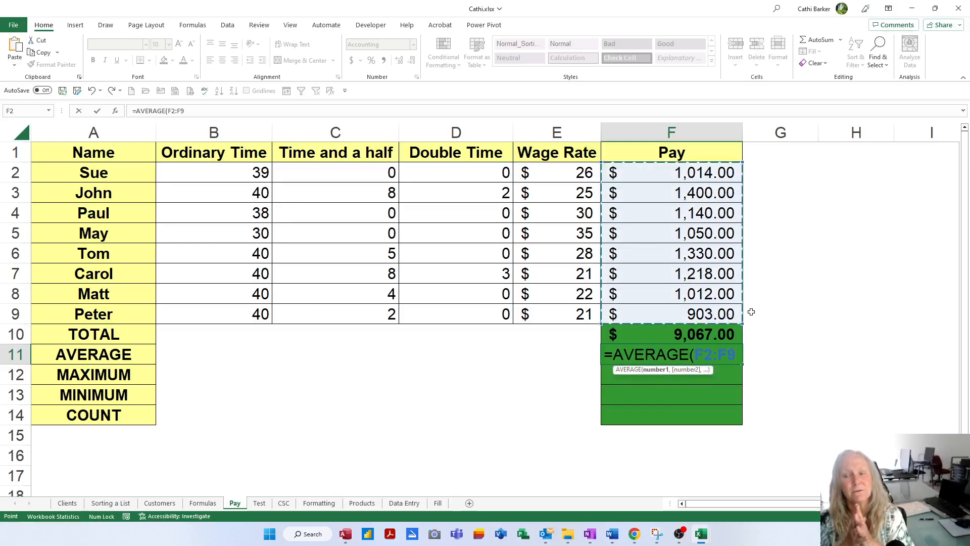
{"action": "key", "text": "Return"}
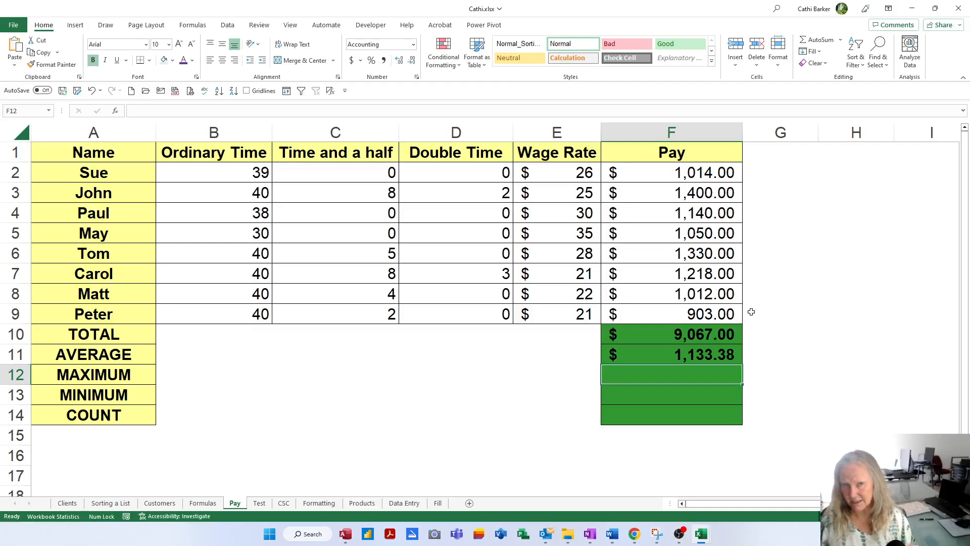
Find the highest pay in F12 with a MAX formula over F2:F9, and shade the matching pay cell F3 light orange.
{"action": "type", "text": "=m"}
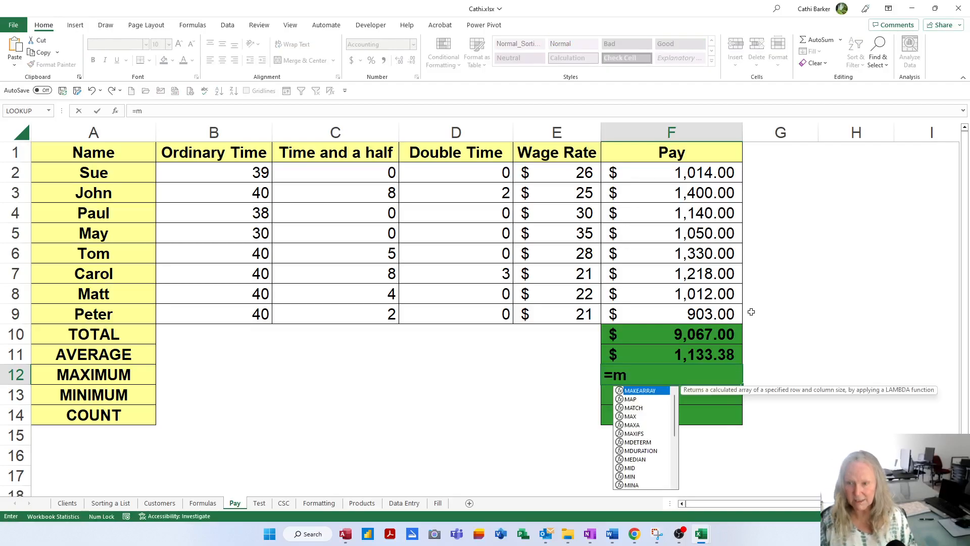
{"action": "double_click", "coordinate": [630, 416]}
{"action": "left_click_drag", "start_coordinate": [683, 174], "coordinate": [678, 314]}
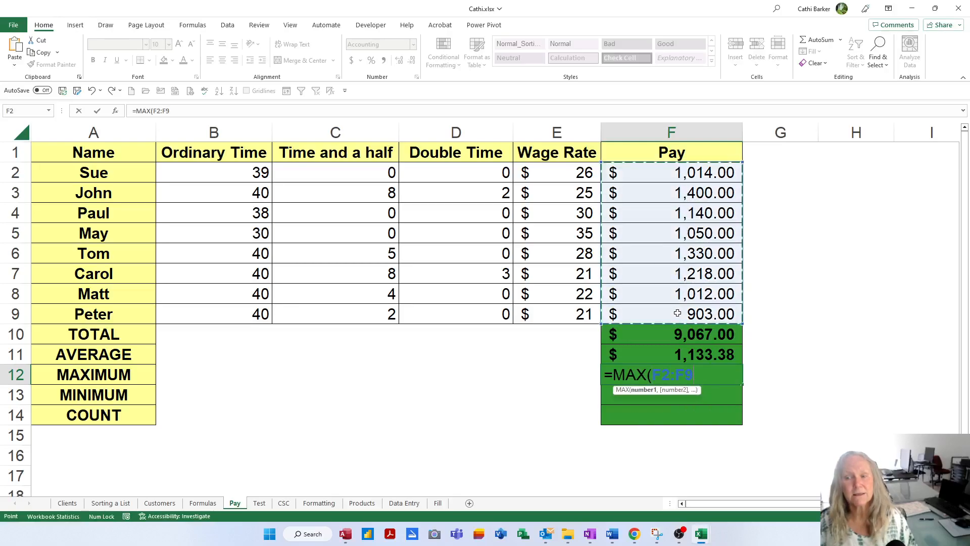
{"action": "key", "text": "Return"}
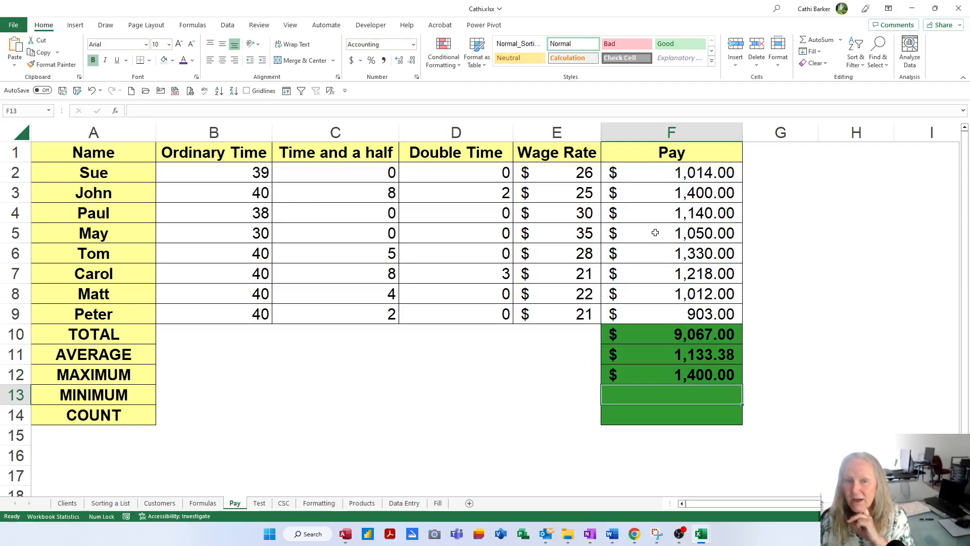
{"action": "left_click", "coordinate": [672, 193]}
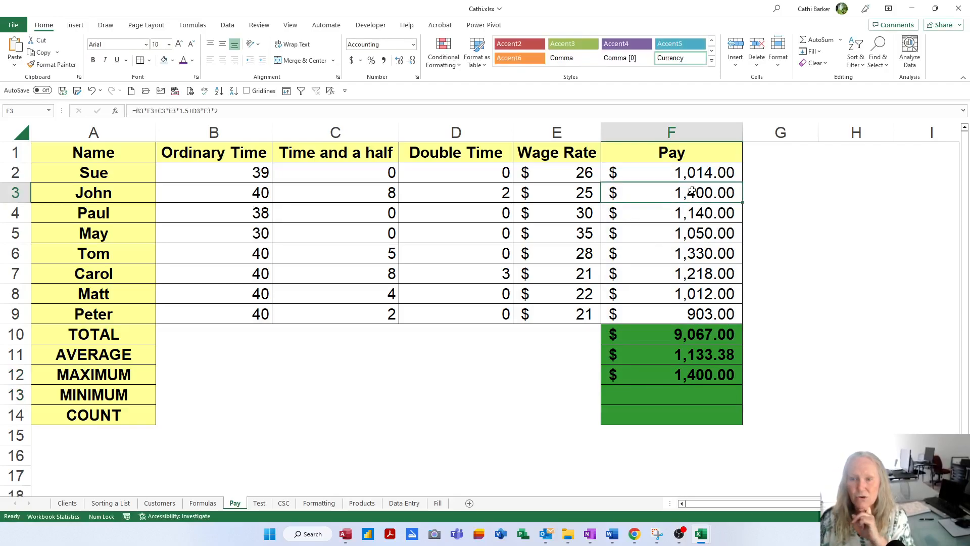
{"action": "left_click", "coordinate": [173, 62]}
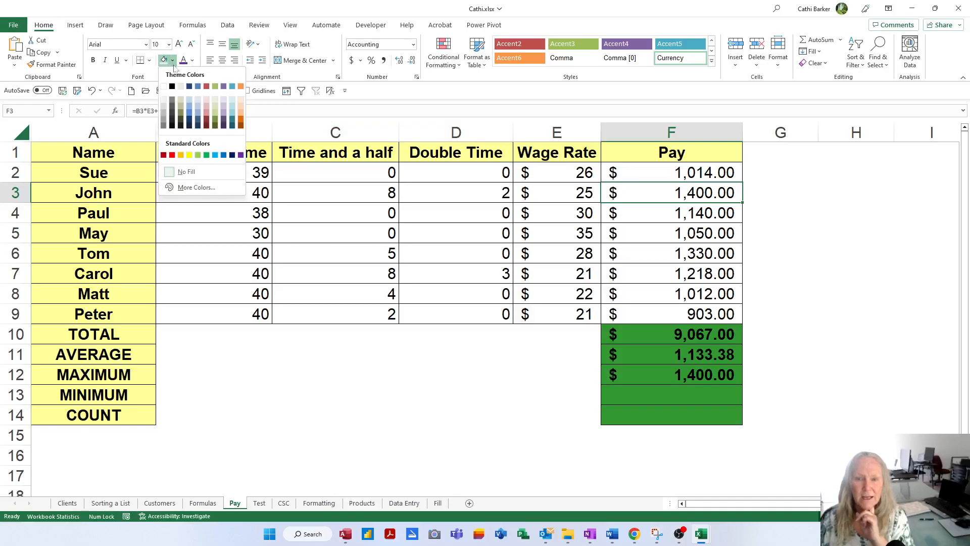
{"action": "left_click", "coordinate": [241, 98]}
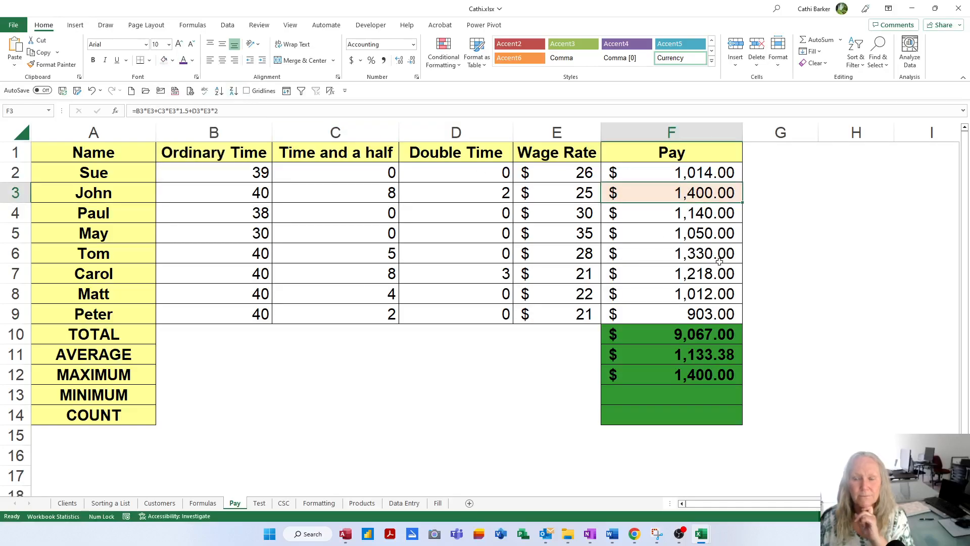
Find the lowest pay in F13 with a MIN formula over F2:F9, and shade the matching pay cell F9 light orange.
{"action": "left_click", "coordinate": [711, 398]}
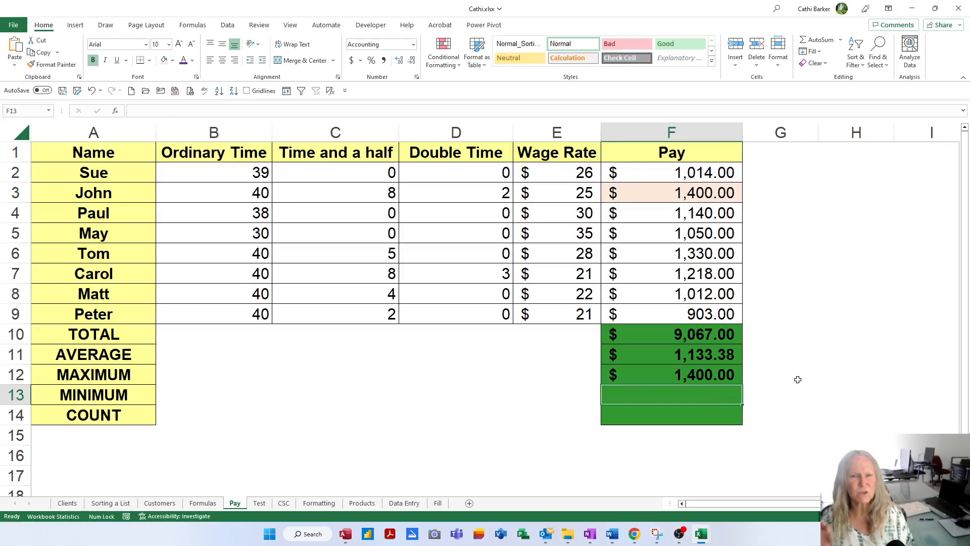
{"action": "type", "text": "=m"}
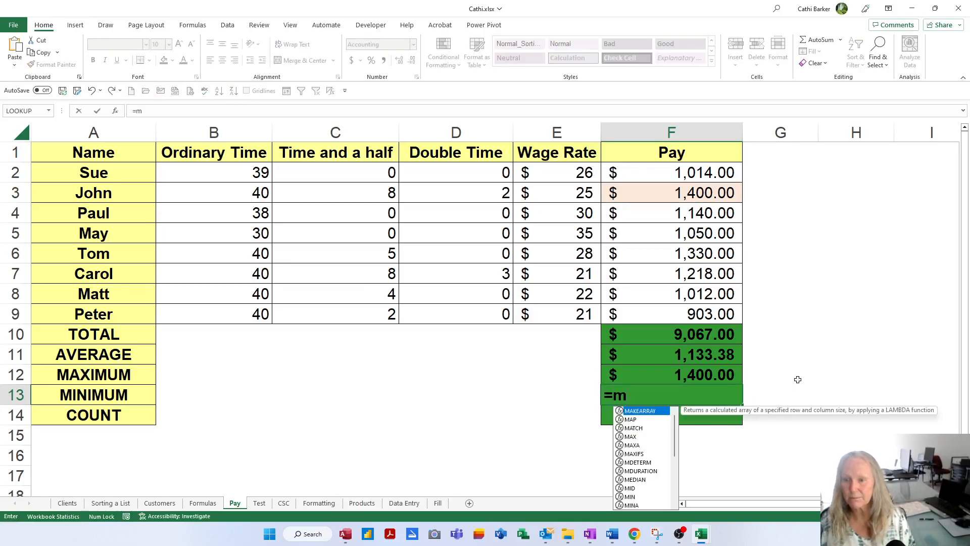
{"action": "double_click", "coordinate": [630, 497]}
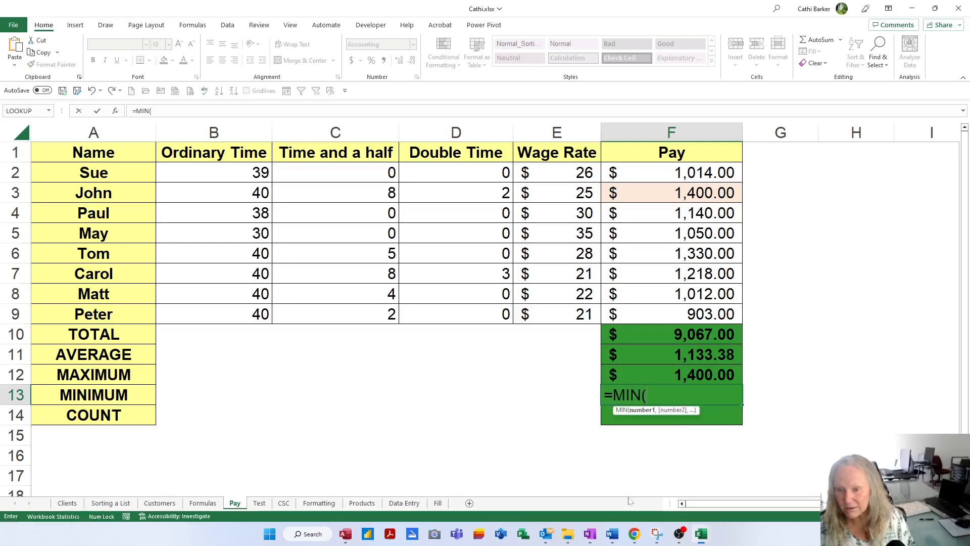
{"action": "left_click_drag", "start_coordinate": [669, 174], "coordinate": [648, 315]}
{"action": "key", "text": "Return"}
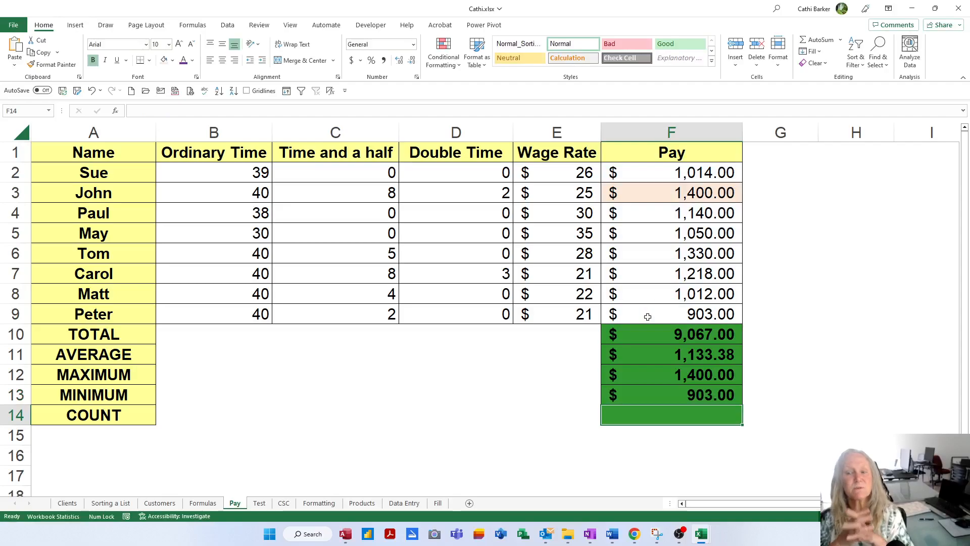
{"action": "left_click", "coordinate": [666, 317]}
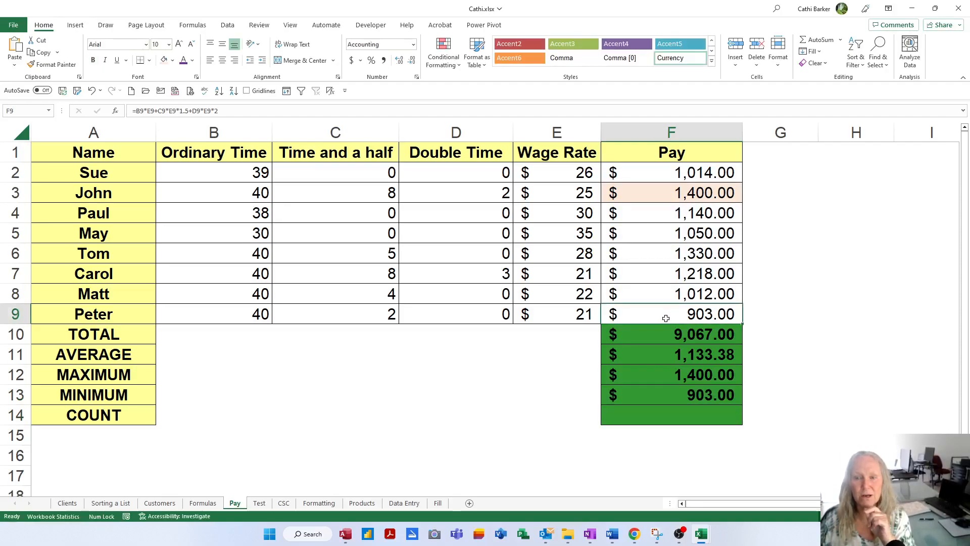
{"action": "left_click", "coordinate": [163, 60]}
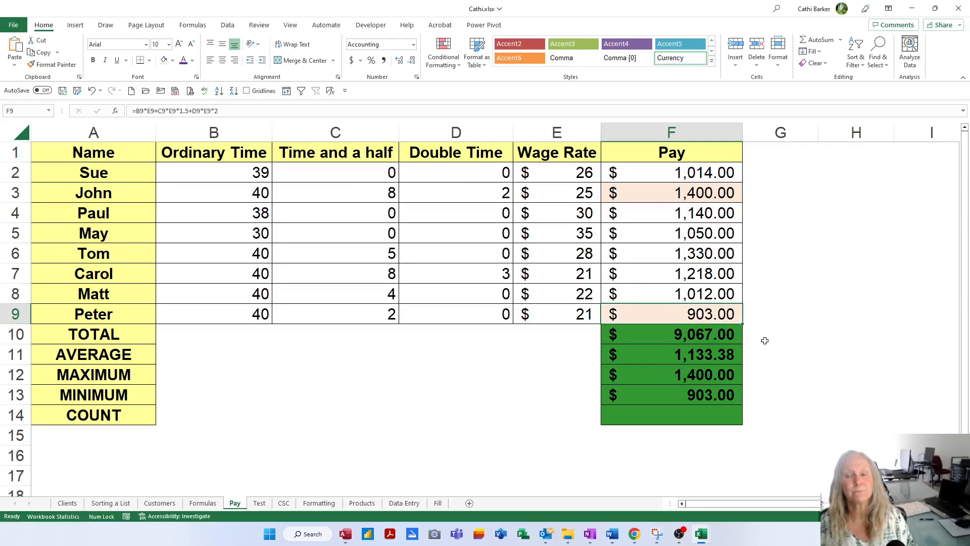
Count the employees' pay entries in F14 with a COUNT formula over F2:F9.
{"action": "left_click", "coordinate": [718, 423]}
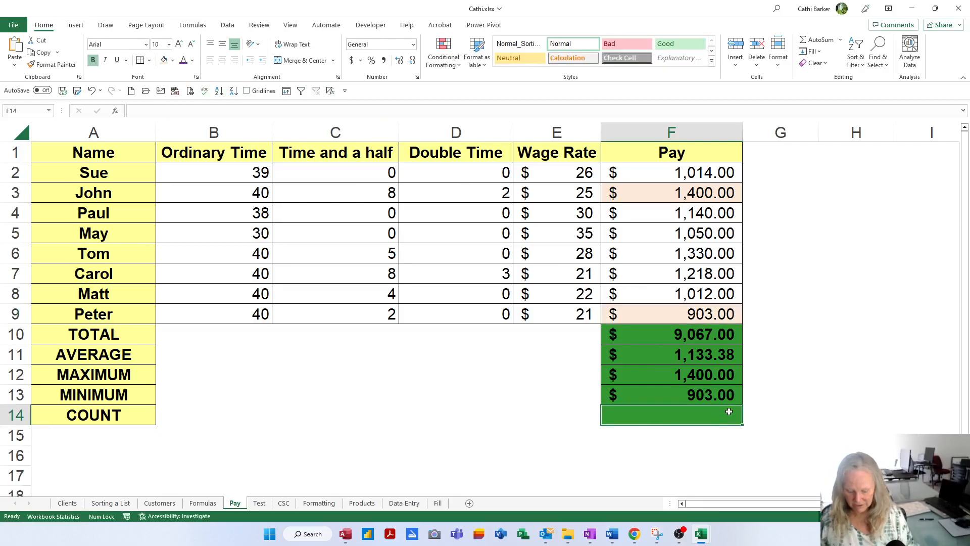
{"action": "type", "text": "=cou"}
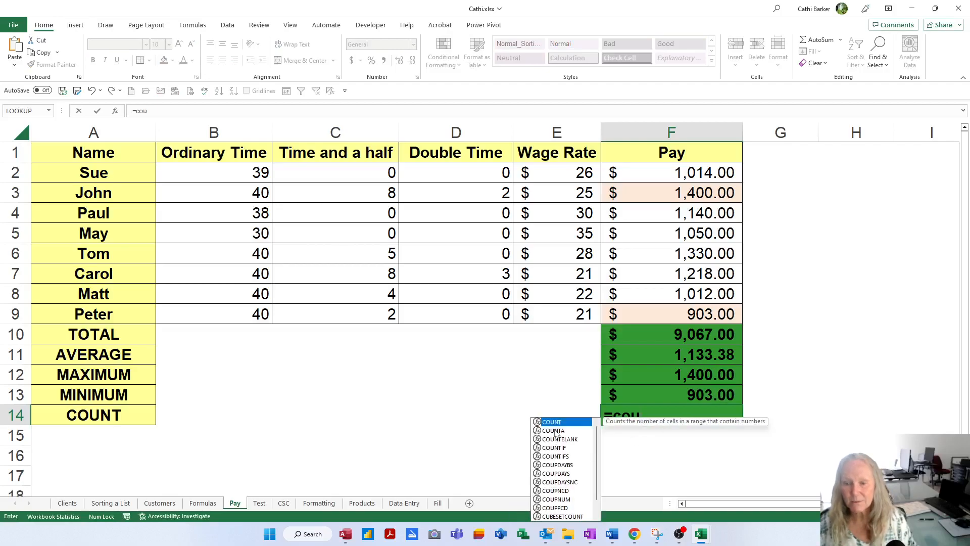
{"action": "double_click", "coordinate": [548, 422]}
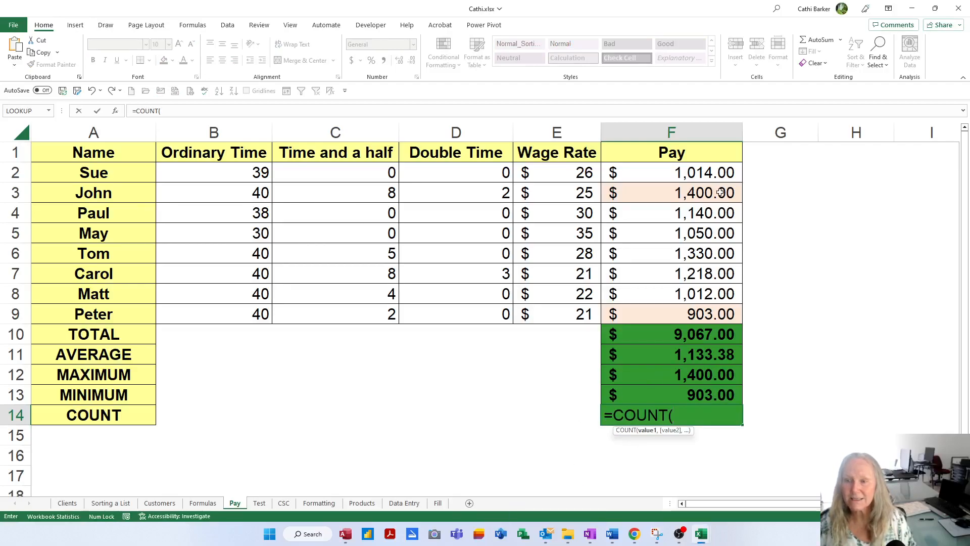
{"action": "left_click", "coordinate": [711, 177]}
{"action": "left_click_drag", "start_coordinate": [711, 177], "coordinate": [695, 309]}
{"action": "key", "text": "Return"}
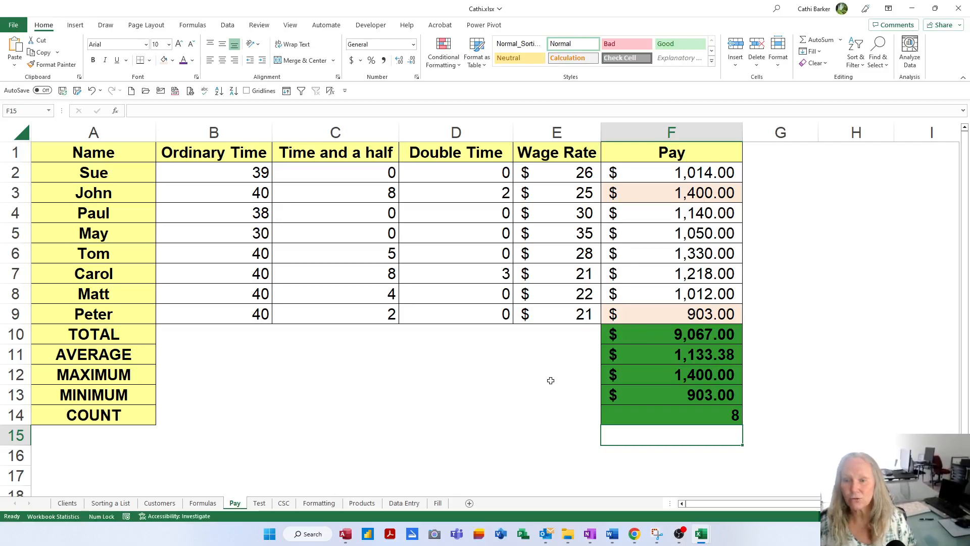
Show the worksheet's formulas, examine the summary functions in F10:F14, and return to displaying values.
{"action": "scroll", "coordinate": [496, 398], "scroll_direction": "down", "scroll_amount": 1}
{"action": "scroll", "coordinate": [496, 398], "scroll_direction": "down", "scroll_amount": 3}
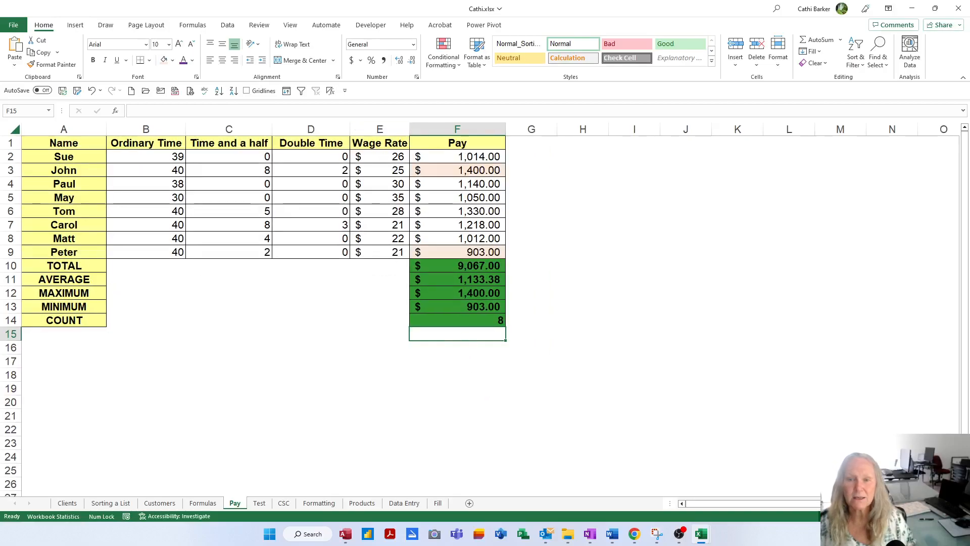
{"action": "left_click", "coordinate": [330, 91]}
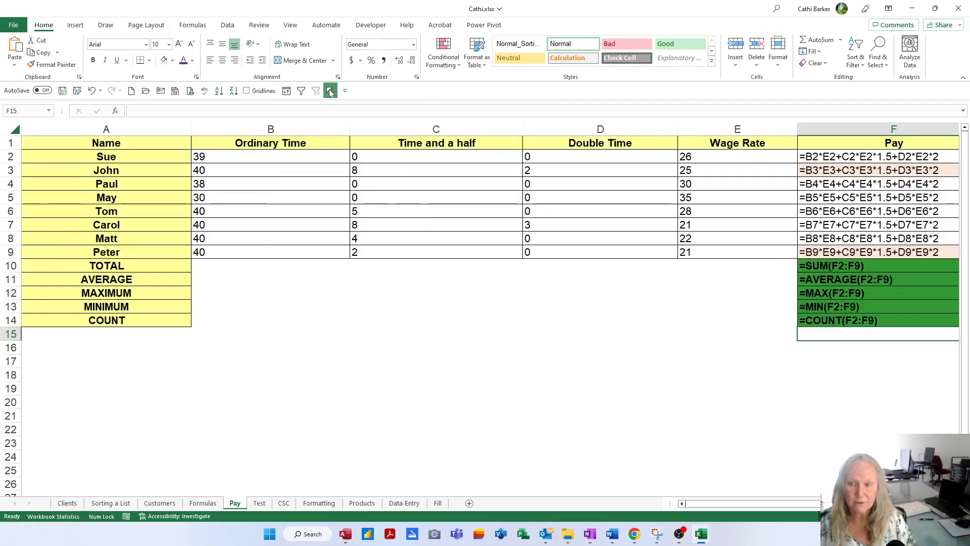
{"action": "left_click", "coordinate": [827, 271]}
{"action": "left_click", "coordinate": [826, 283]}
{"action": "left_click", "coordinate": [825, 298]}
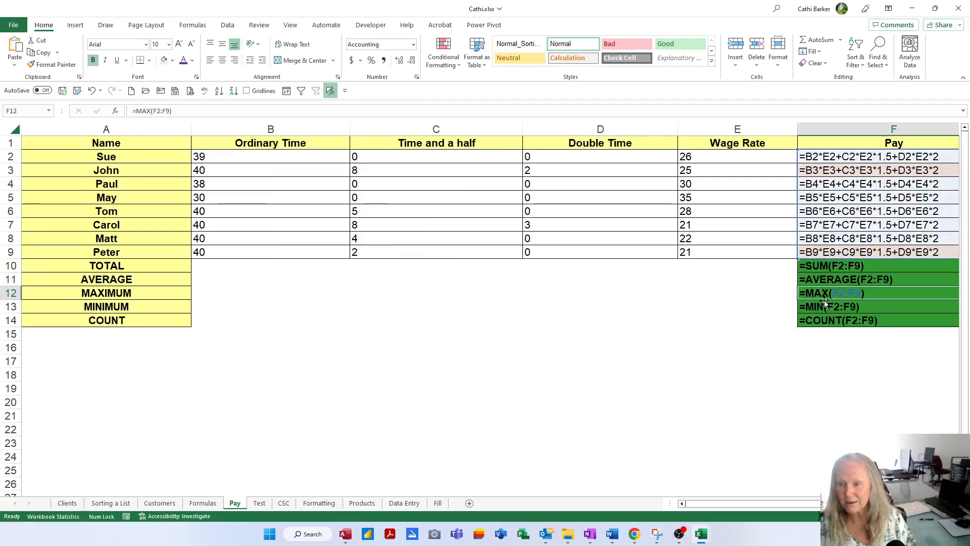
{"action": "left_click", "coordinate": [821, 310]}
{"action": "left_click", "coordinate": [799, 359]}
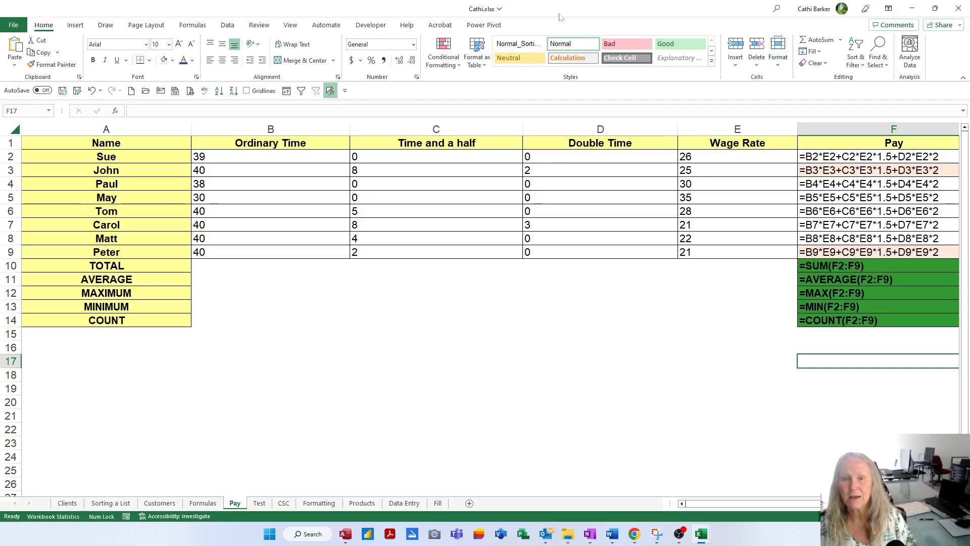
{"action": "left_click", "coordinate": [331, 92]}
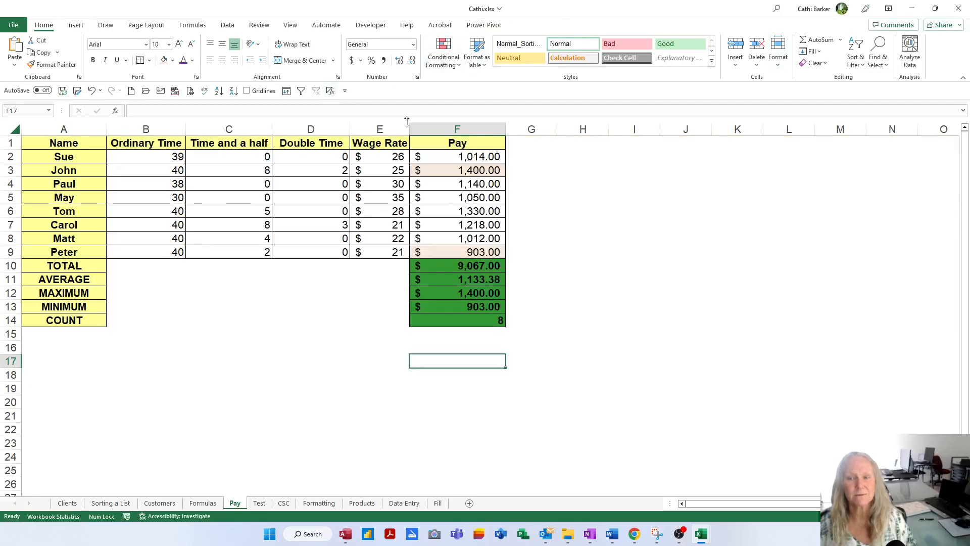
Check the summary formulas against the status bar's average, count, minimum, maximum and sum for the pay range F2:F9.
{"action": "scroll", "coordinate": [614, 316], "scroll_direction": "up", "scroll_amount": 4}
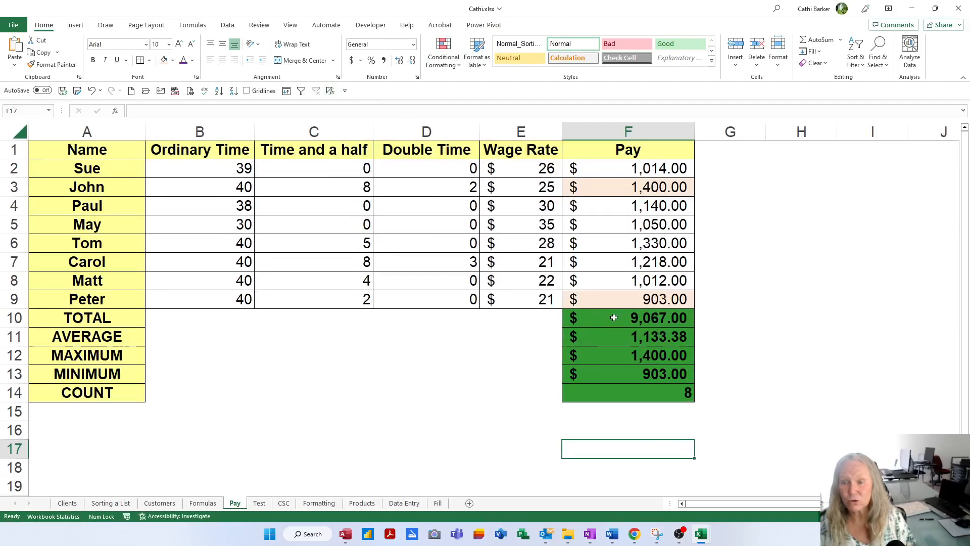
{"action": "scroll", "coordinate": [678, 319], "scroll_direction": "down", "scroll_amount": 1}
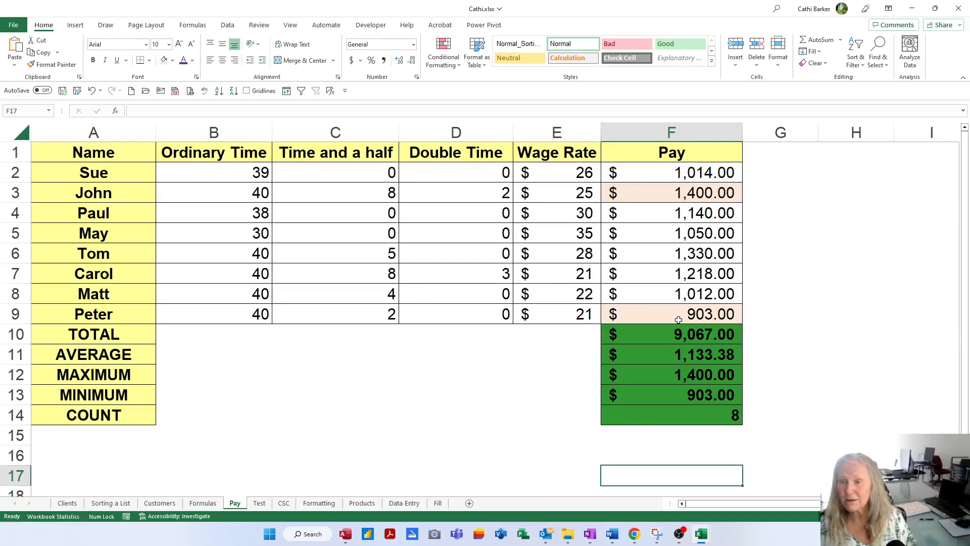
{"action": "left_click", "coordinate": [676, 172]}
{"action": "left_click_drag", "start_coordinate": [676, 172], "coordinate": [677, 312]}
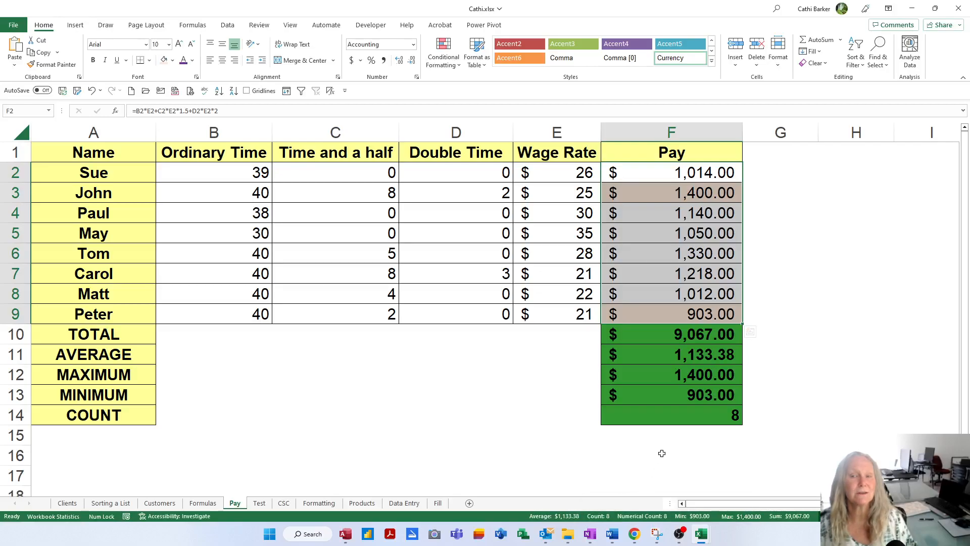
{"action": "left_click", "coordinate": [688, 174]}
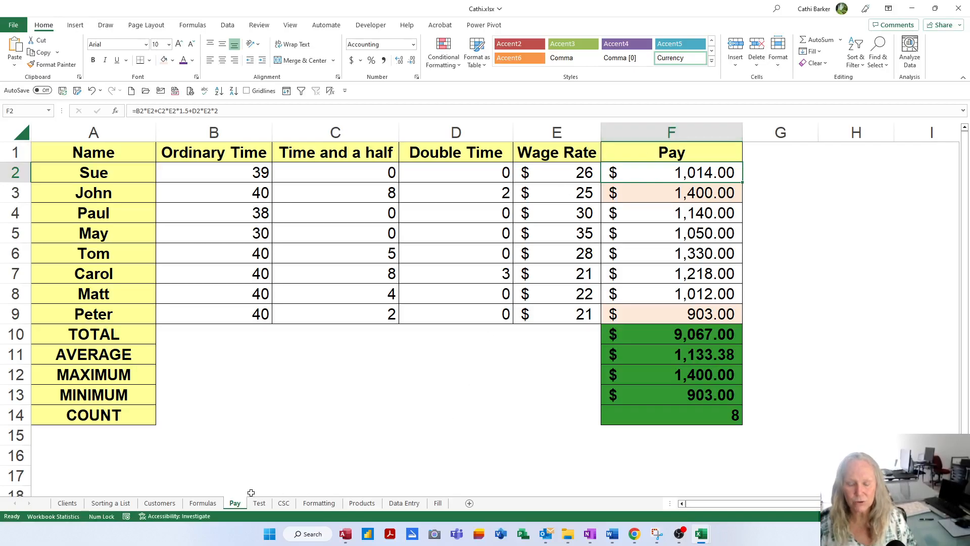
Duplicate the Pay worksheet and set all Time and a half and Double Time hours in C2:D9 of the copy to 0.
{"action": "left_click_drag", "start_coordinate": [232, 508], "coordinate": [259, 506]}
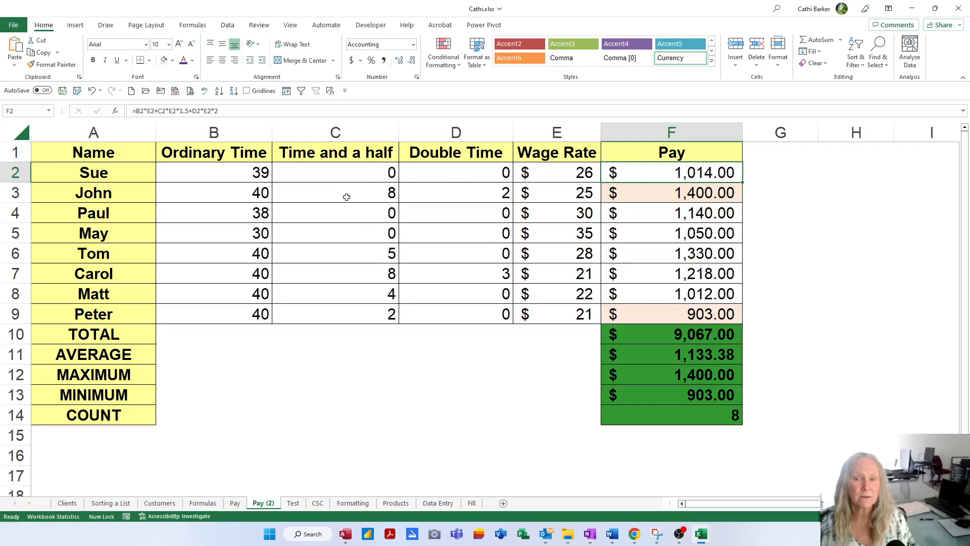
{"action": "left_click_drag", "start_coordinate": [321, 173], "coordinate": [458, 313]}
{"action": "type", "text": "0"}
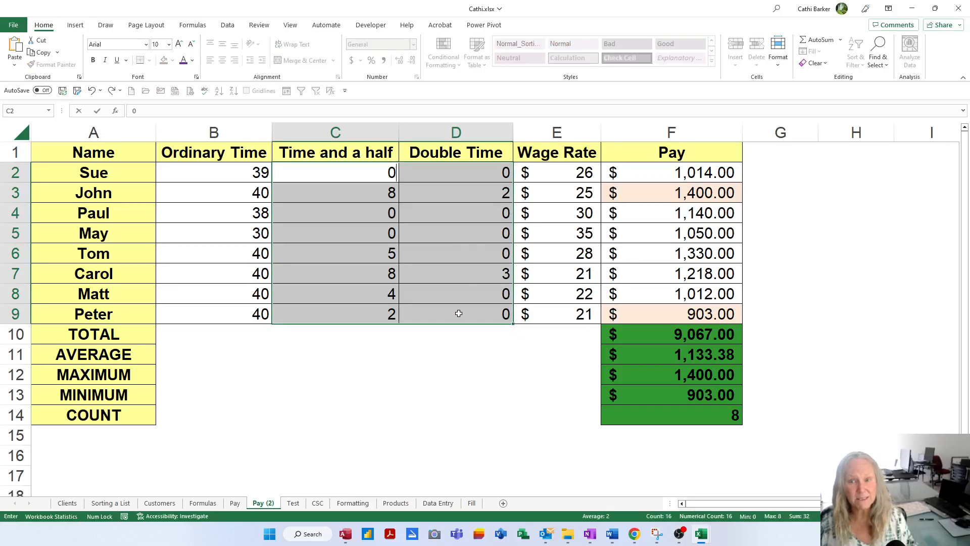
{"action": "key", "text": "ctrl+Return"}
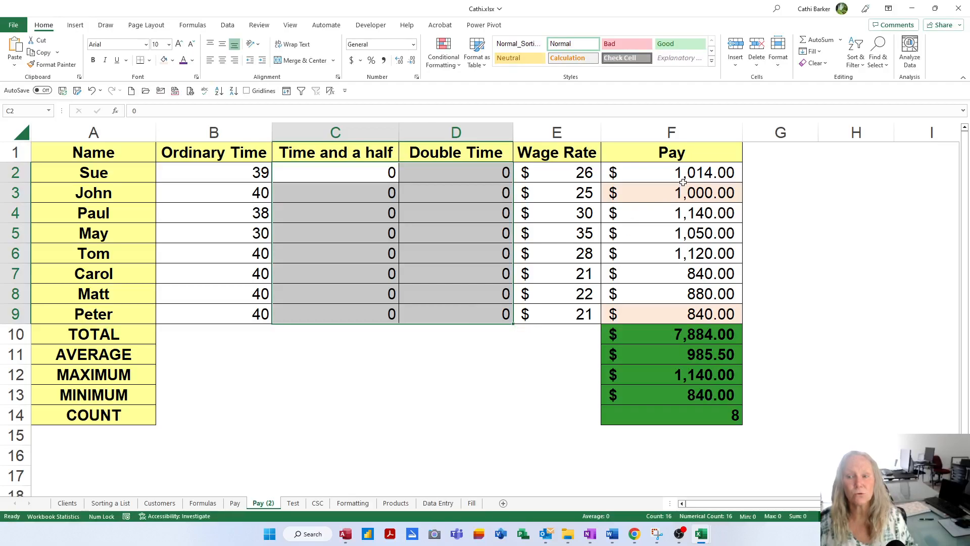
Compare the total pay in F10 between the copied worksheet and the original Pay worksheet.
{"action": "left_click", "coordinate": [688, 333]}
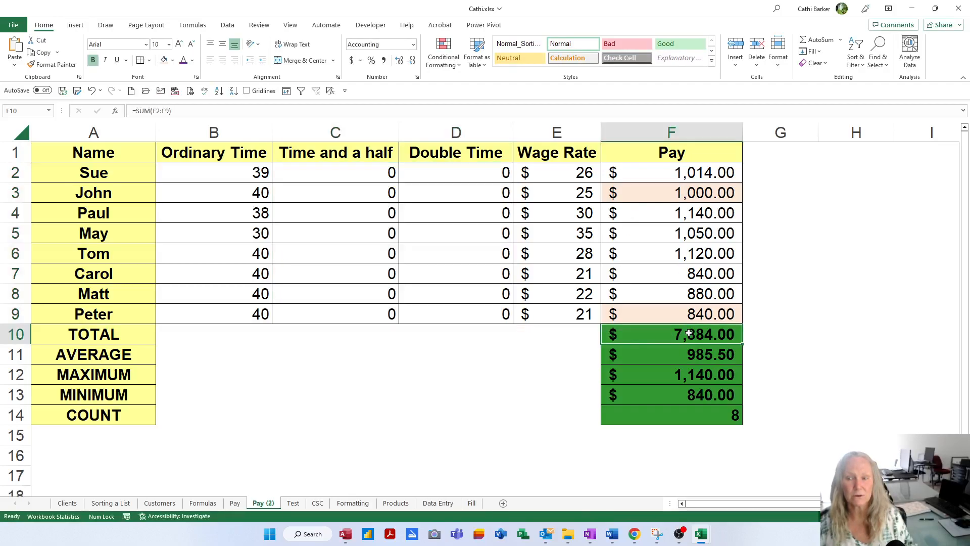
{"action": "left_click", "coordinate": [236, 503]}
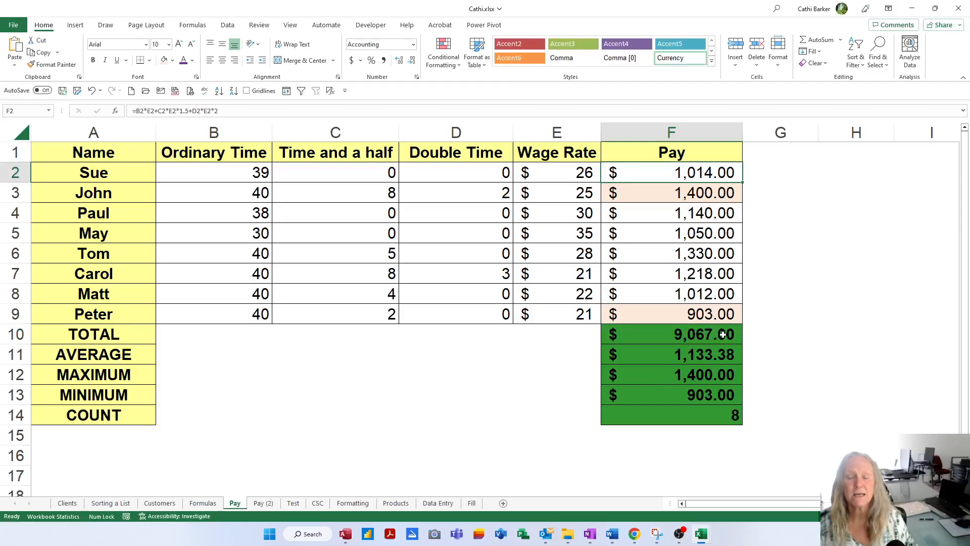
{"action": "left_click", "coordinate": [273, 504]}
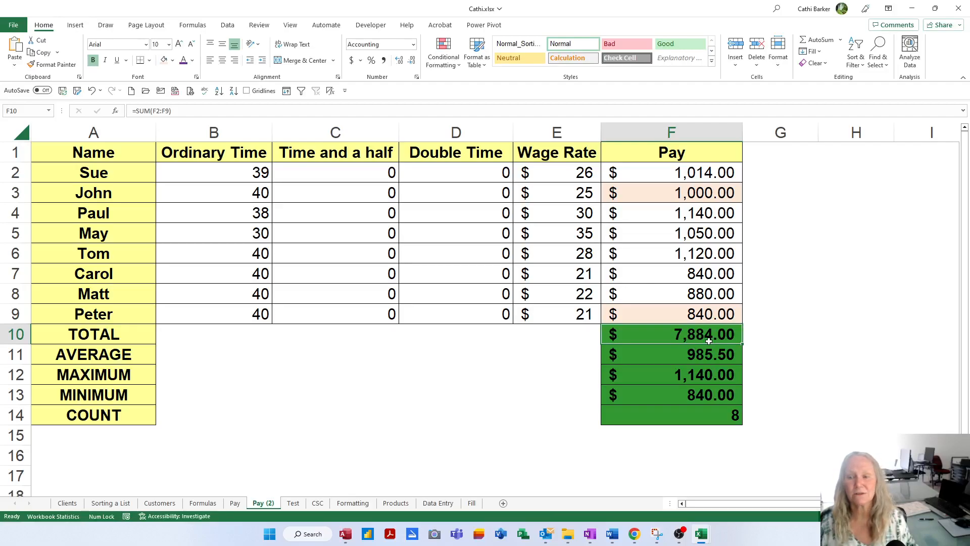
Set every employee's Ordinary Time hours in B2:B9 of the copied worksheet to 40.
{"action": "left_click_drag", "start_coordinate": [249, 173], "coordinate": [245, 311]}
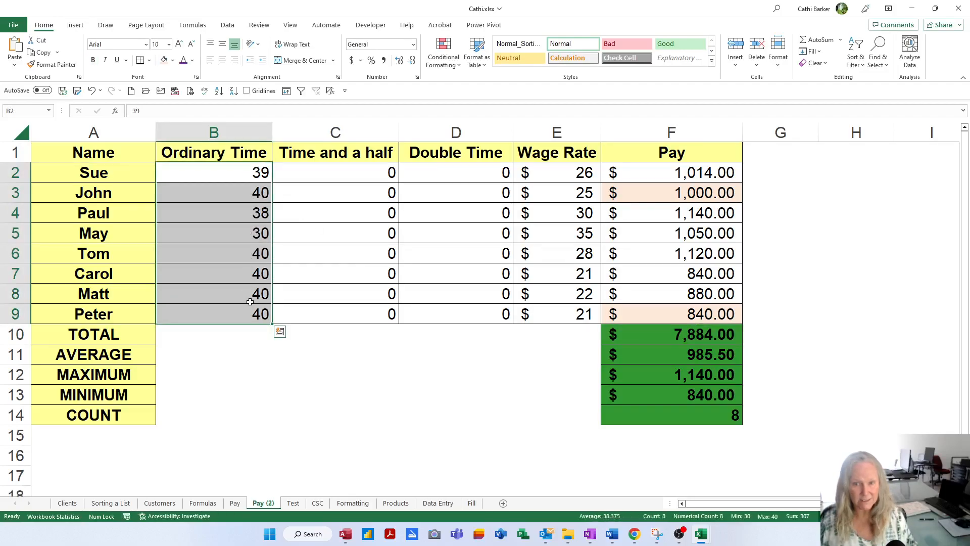
{"action": "type", "text": "40"}
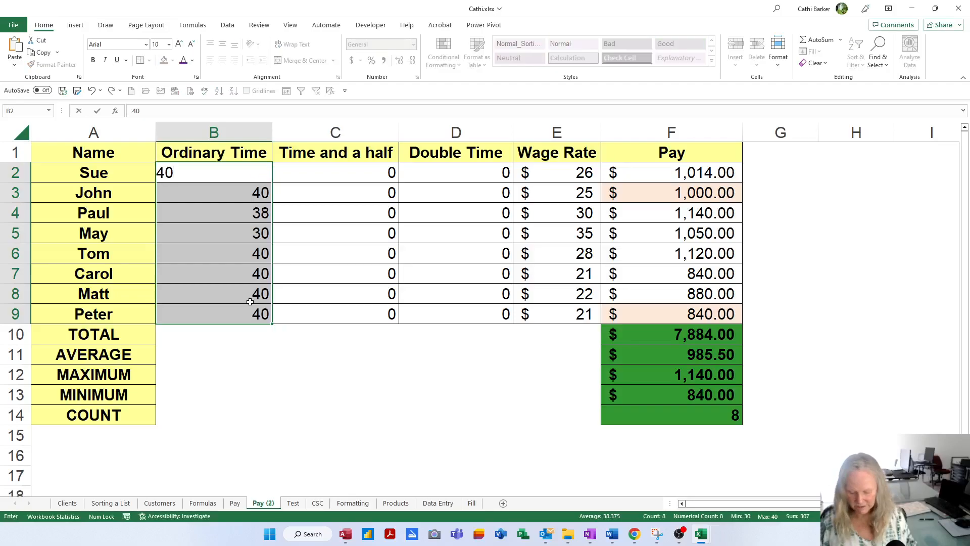
{"action": "key", "text": "ctrl+Return"}
{"action": "key", "text": "ctrl+q"}
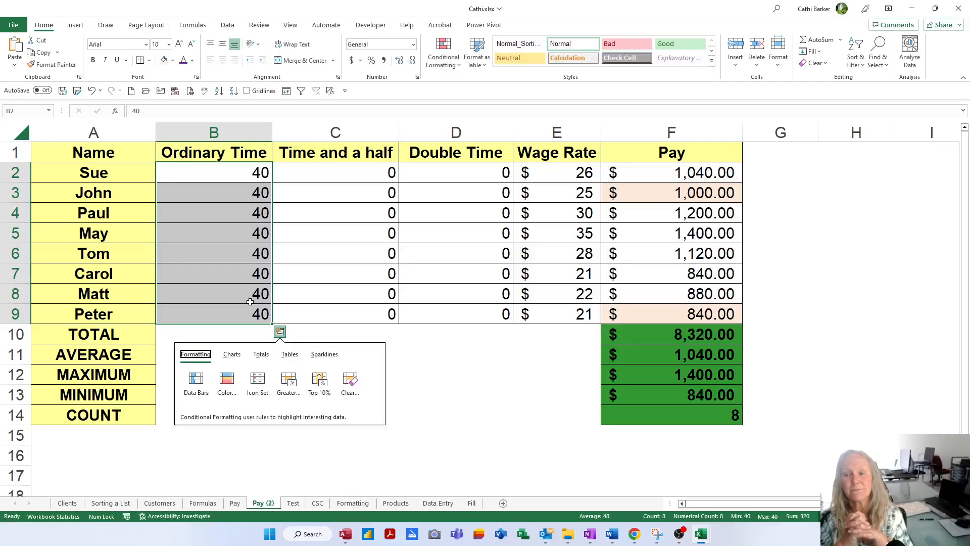
{"action": "left_click", "coordinate": [378, 258]}
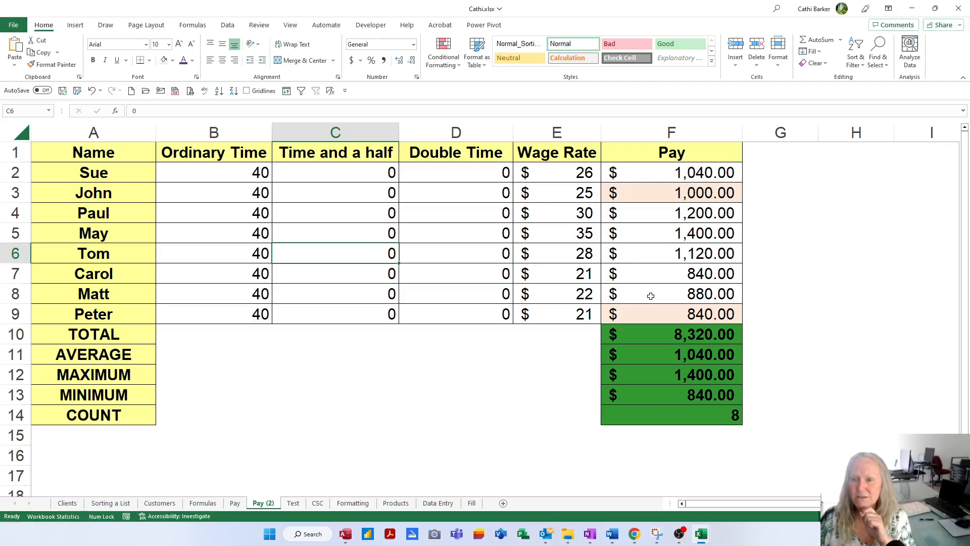
Remove the fill colour from pay cells F3 and F9 on the copied worksheet.
{"action": "left_click", "coordinate": [717, 196]}
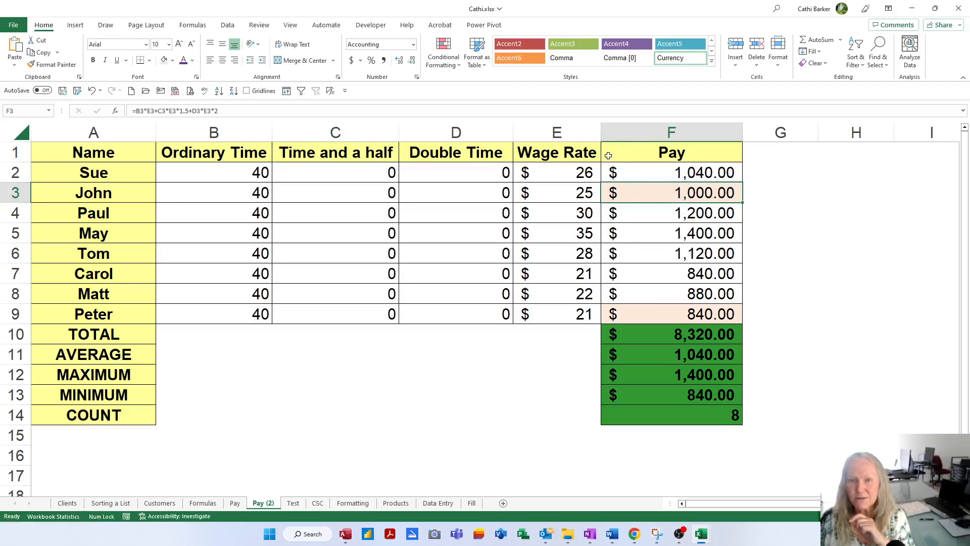
{"action": "left_click", "coordinate": [173, 61]}
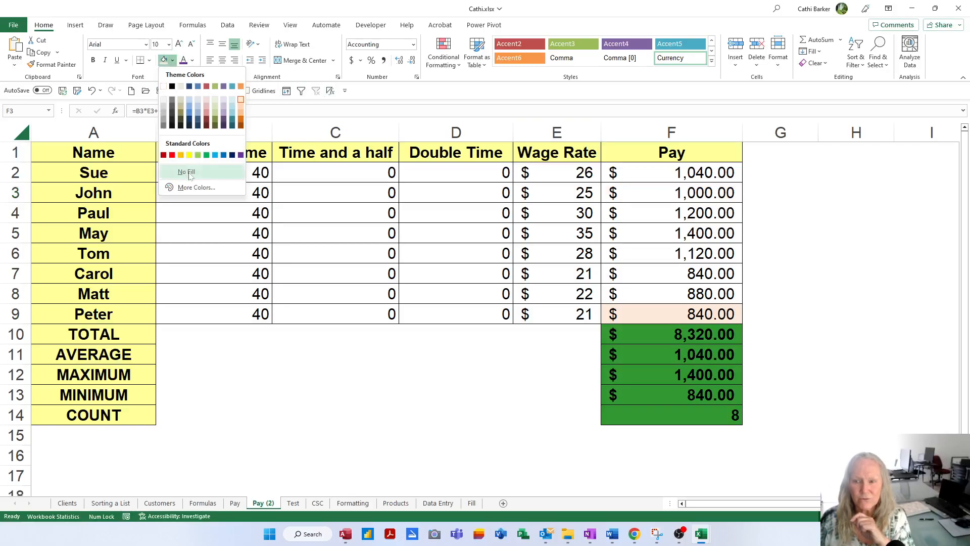
{"action": "left_click", "coordinate": [189, 173]}
{"action": "left_click", "coordinate": [638, 315]}
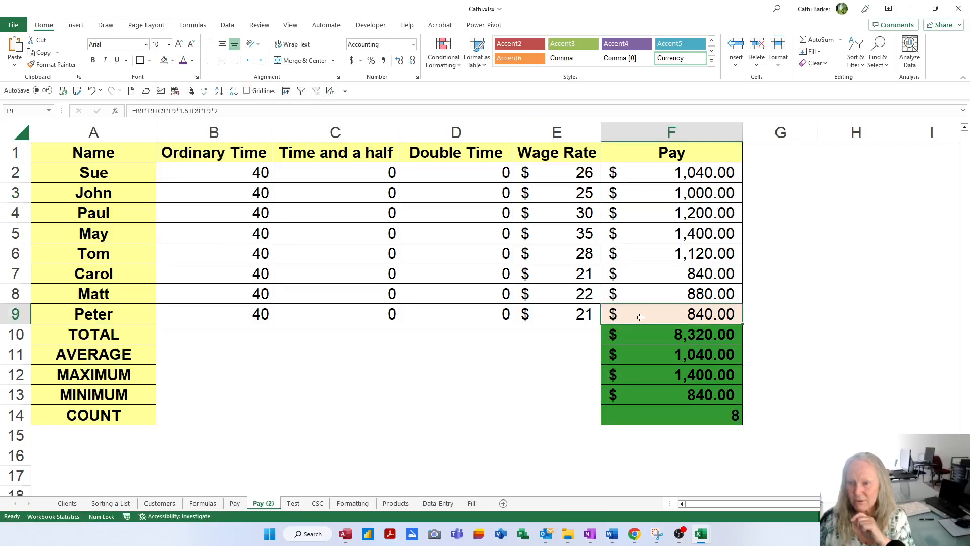
{"action": "left_click", "coordinate": [173, 60]}
{"action": "left_click", "coordinate": [186, 172]}
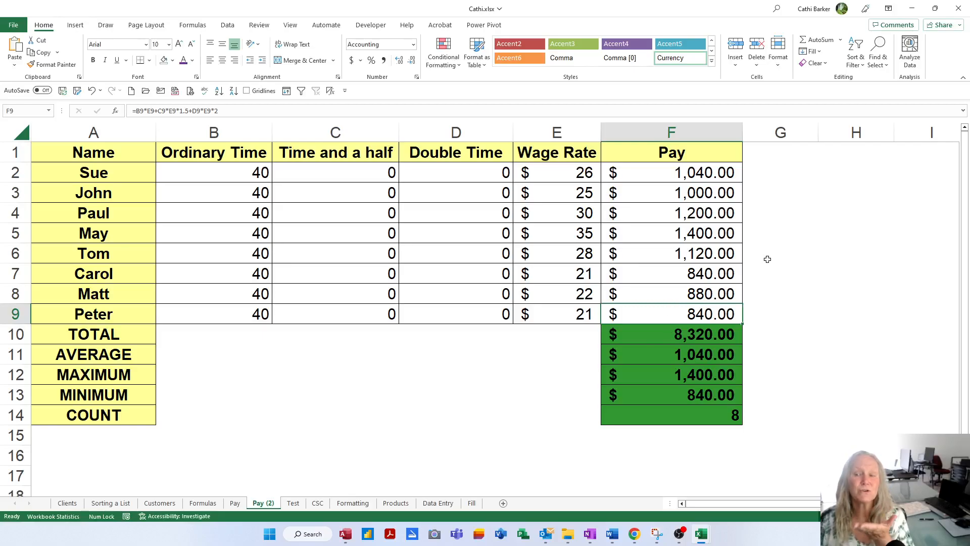
{"action": "left_click", "coordinate": [720, 233]}
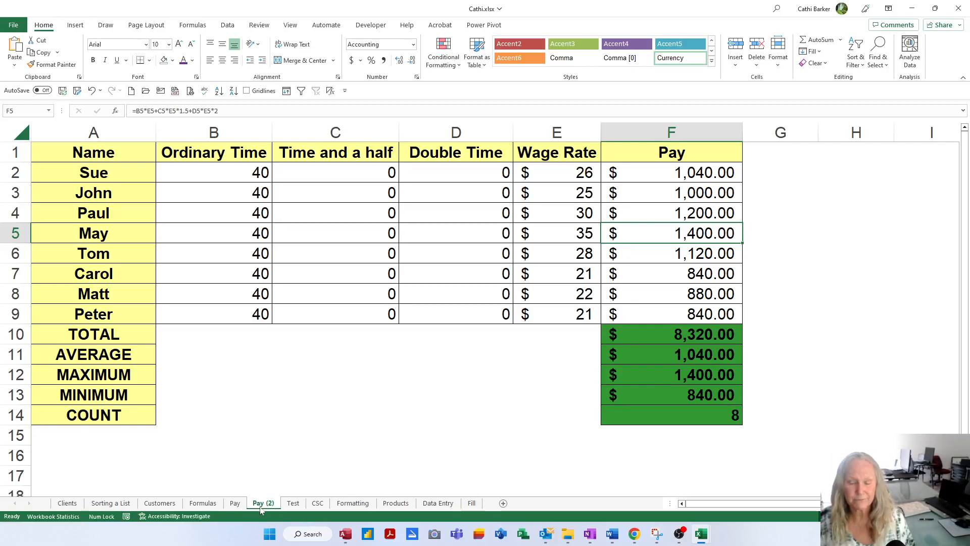
Duplicate the Pay (2) worksheet and rename the new copy as Pay Master.
{"action": "left_click_drag", "start_coordinate": [262, 509], "coordinate": [296, 506]}
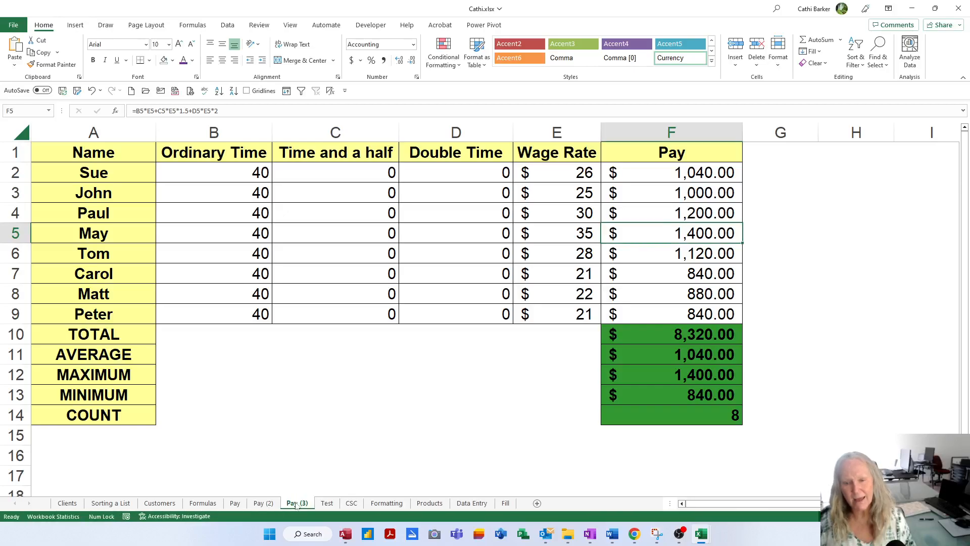
{"action": "left_click", "coordinate": [424, 504], "text": "ctrl"}
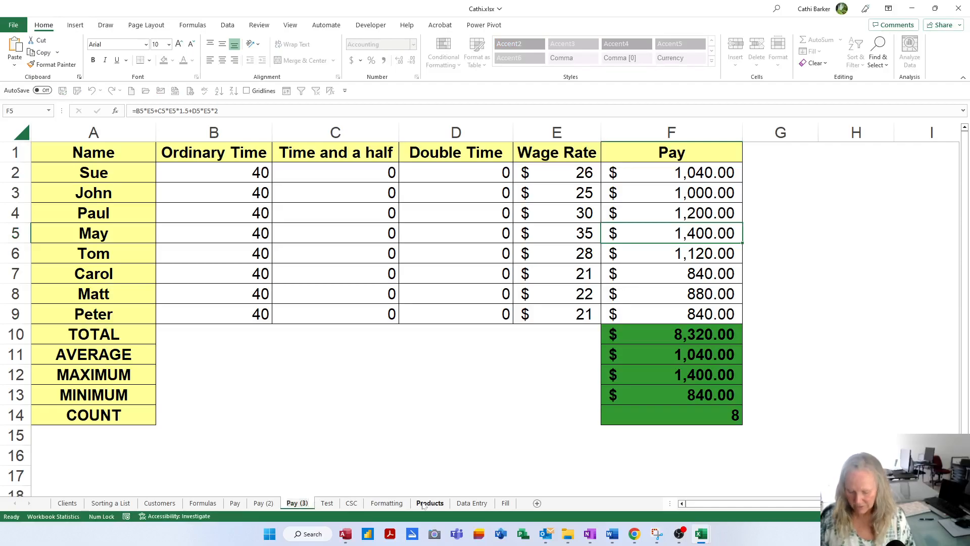
{"action": "key", "text": "BackSpace"}
{"action": "key", "text": "BackSpace"}
{"action": "key", "text": "BackSpace"}
{"action": "key", "text": "BackSpace"}
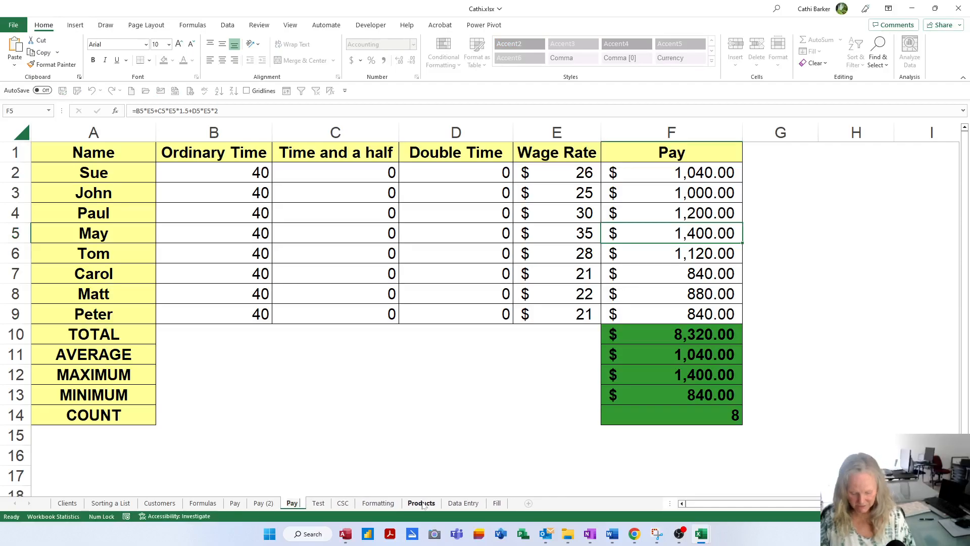
{"action": "type", "text": "Master"}
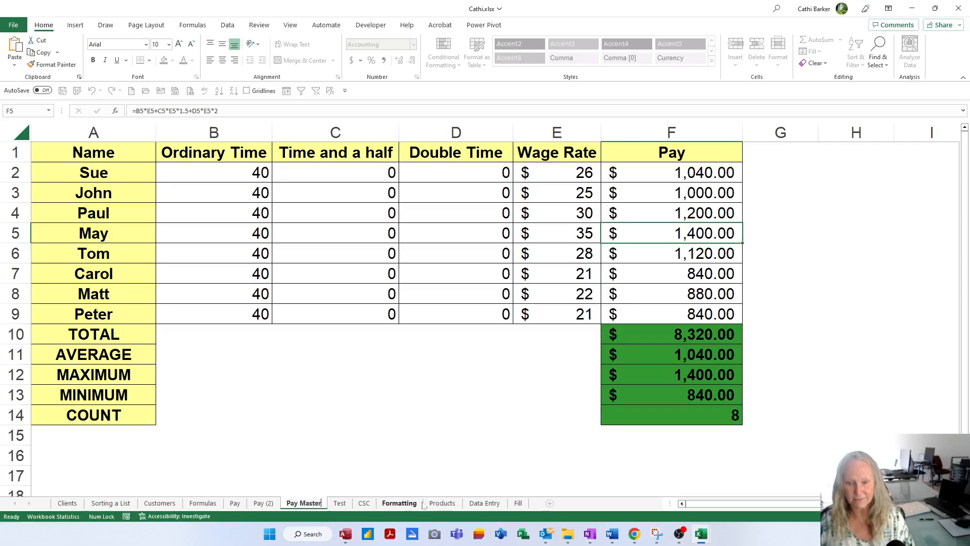
{"action": "key", "text": "Return"}
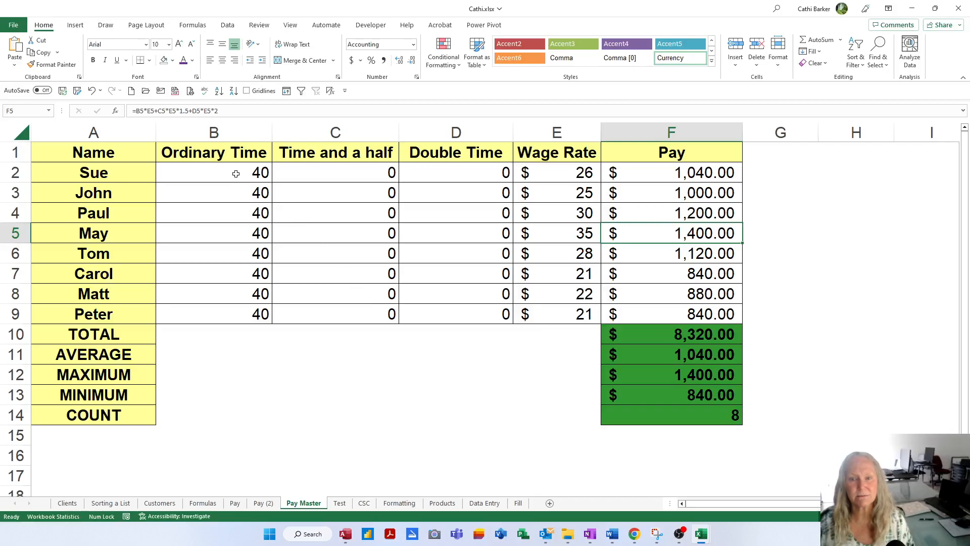
Set every employee's Ordinary Time hours in B2:B9 of the Pay Master worksheet to 0.
{"action": "left_click_drag", "start_coordinate": [235, 172], "coordinate": [235, 309]}
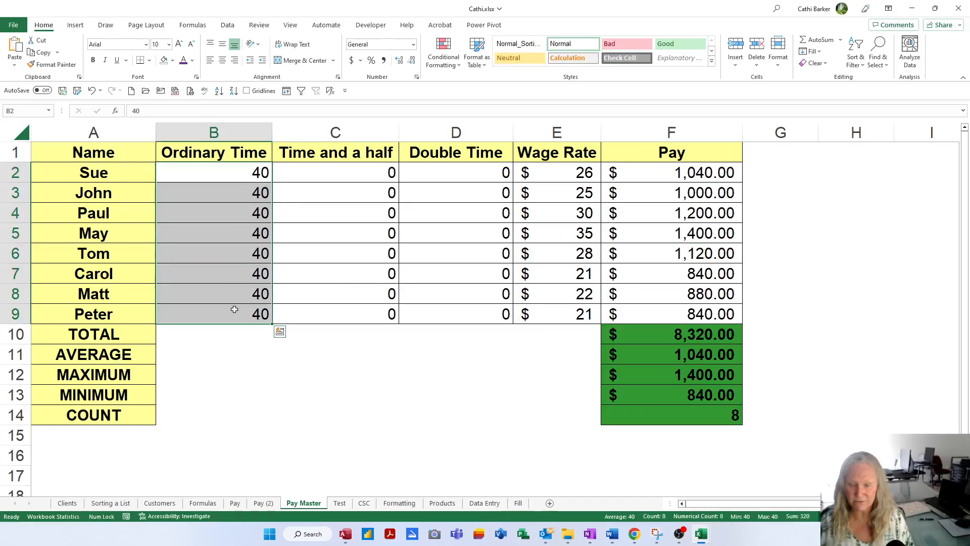
{"action": "type", "text": "0"}
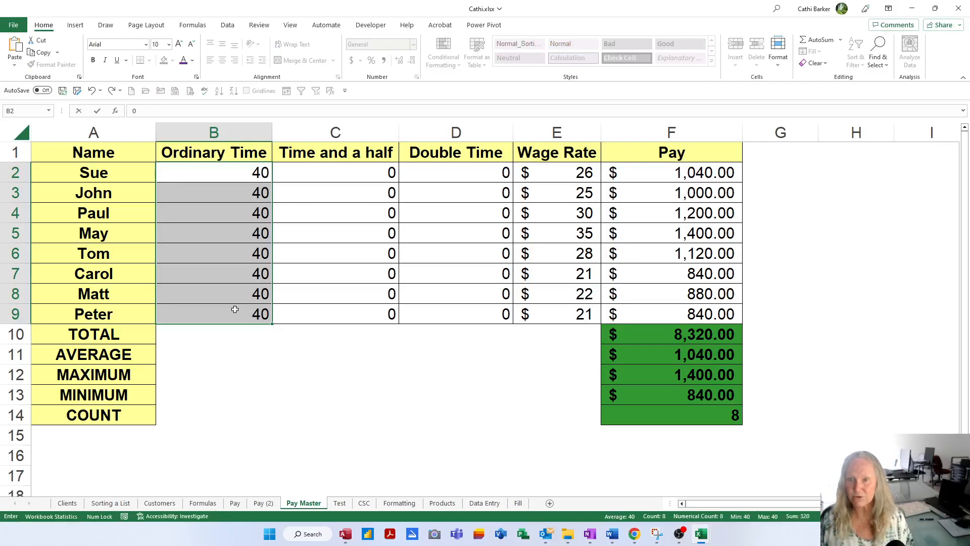
{"action": "key", "text": "ctrl+Return"}
{"action": "left_click", "coordinate": [224, 172]}
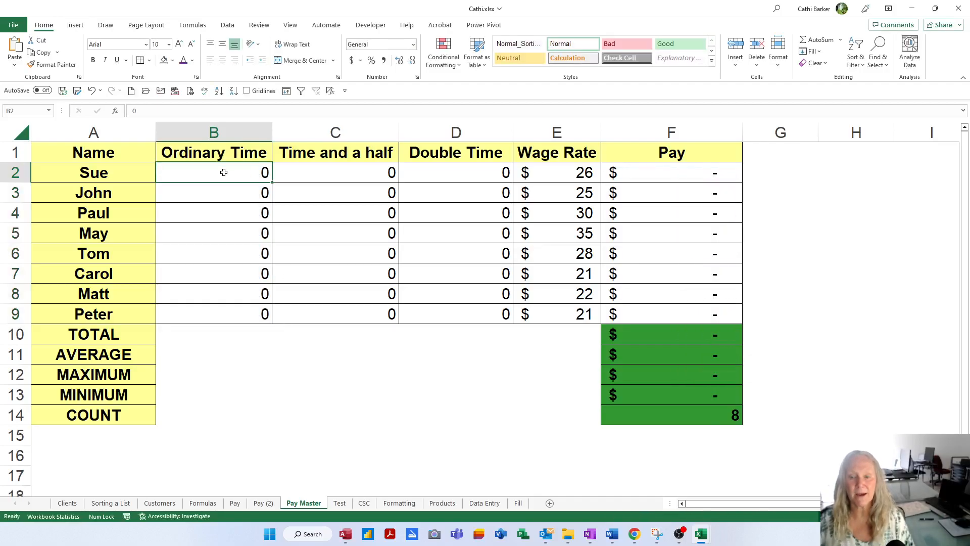